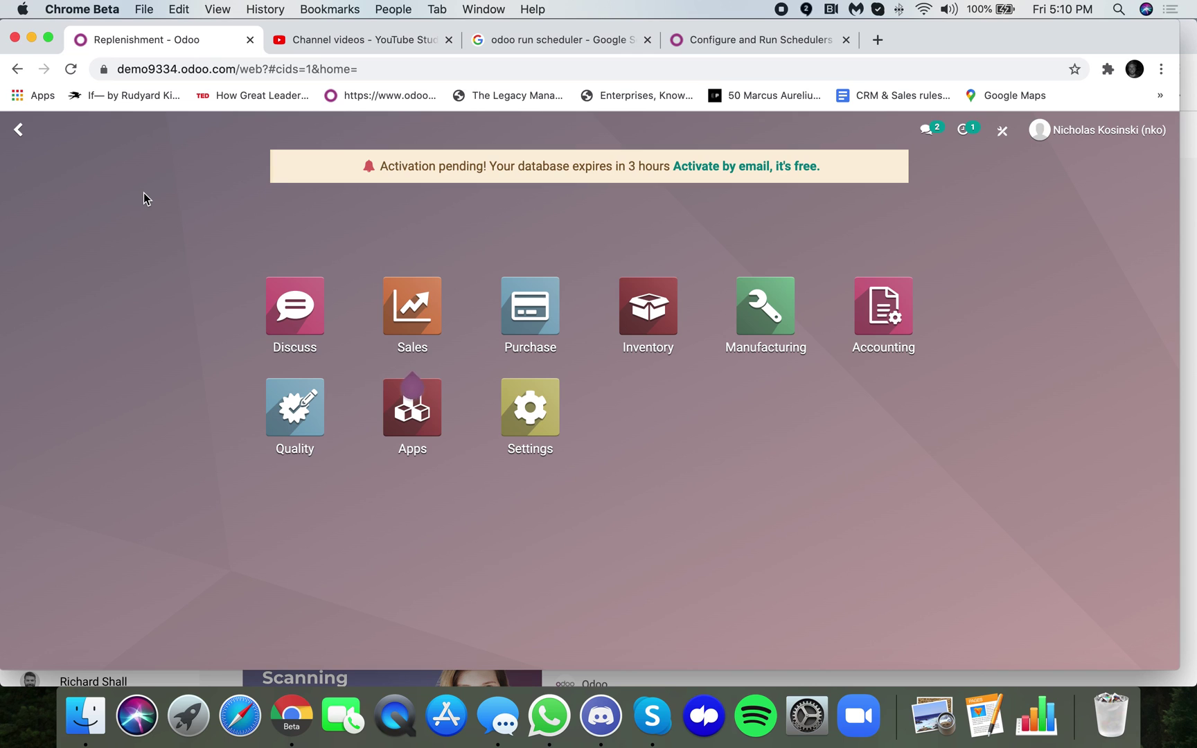
Open the Inventory app's Configuration > Locations list, showing WH/Stock as an internal location
{"action": "left_click", "coordinate": [651, 285]}
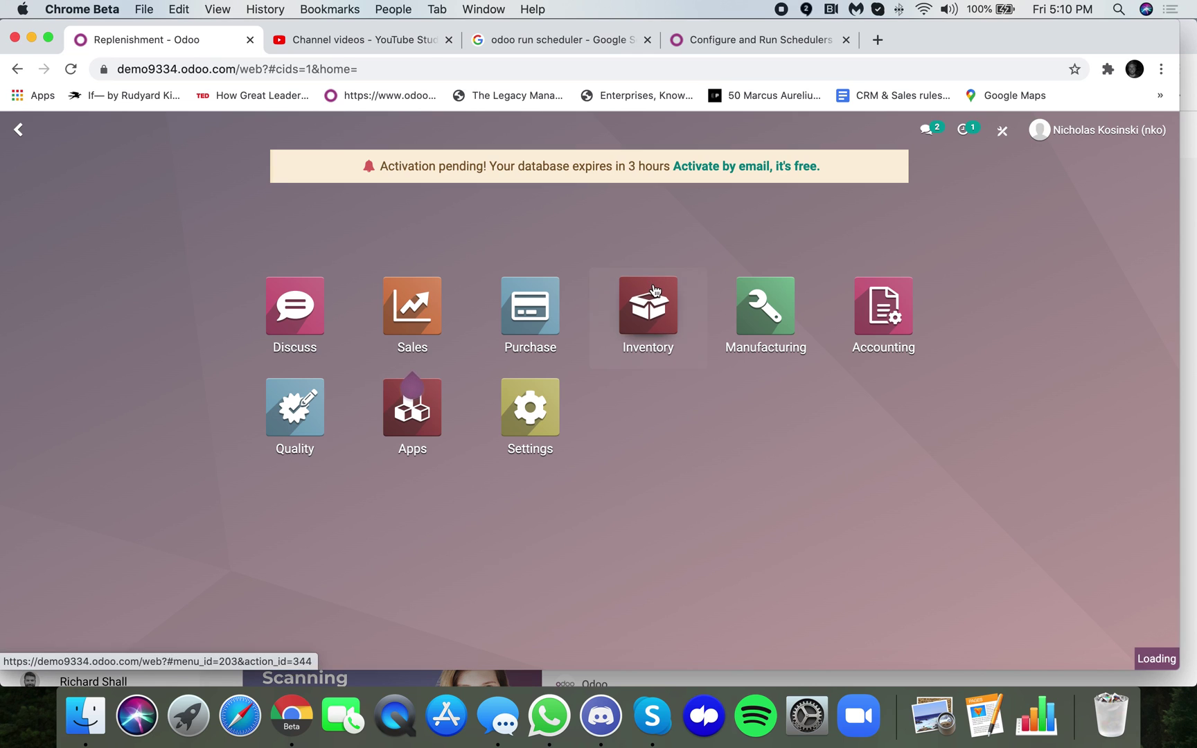
{"action": "left_click", "coordinate": [475, 144]}
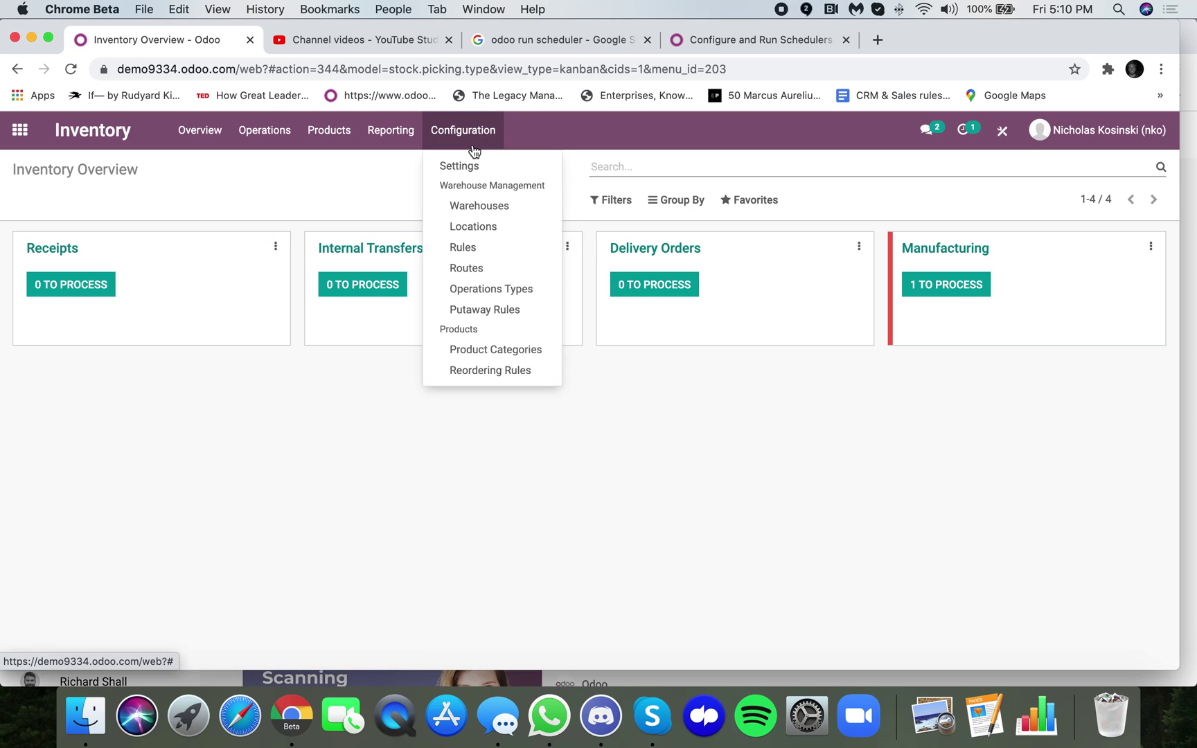
{"action": "left_click", "coordinate": [479, 226]}
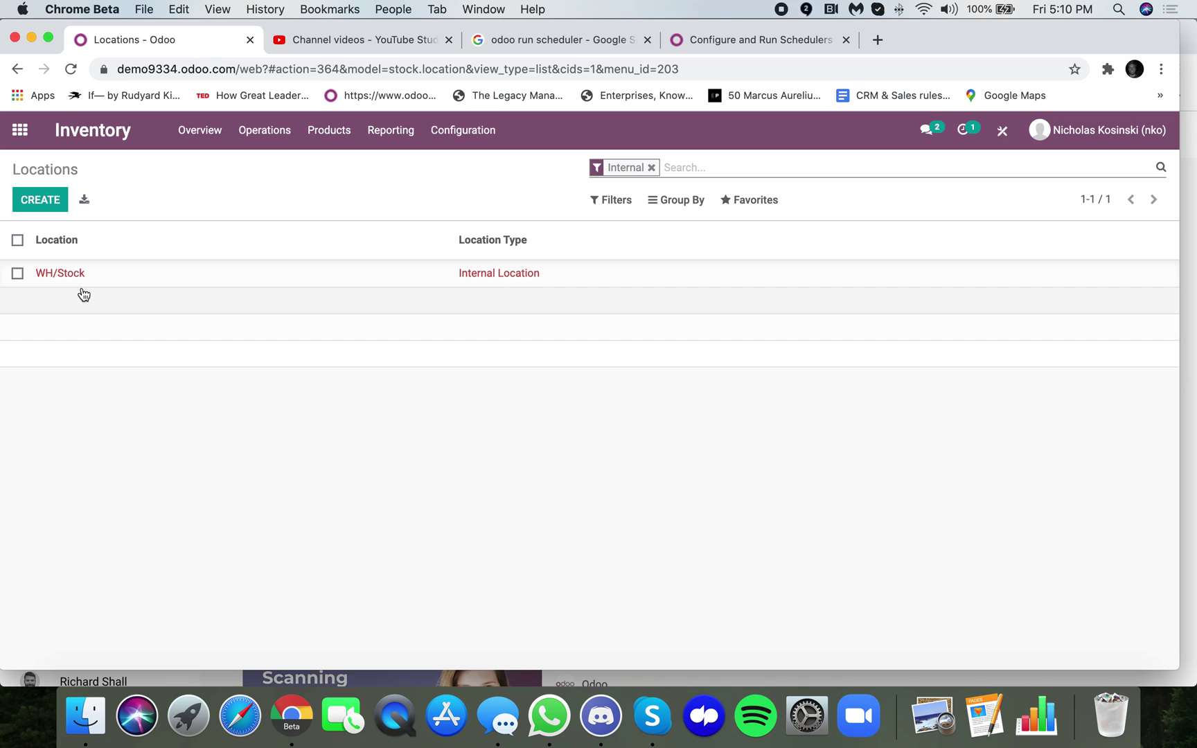
Open WH/Stock and inspect its parent location WH, returning to WH/Stock each time
{"action": "left_click", "coordinate": [43, 275]}
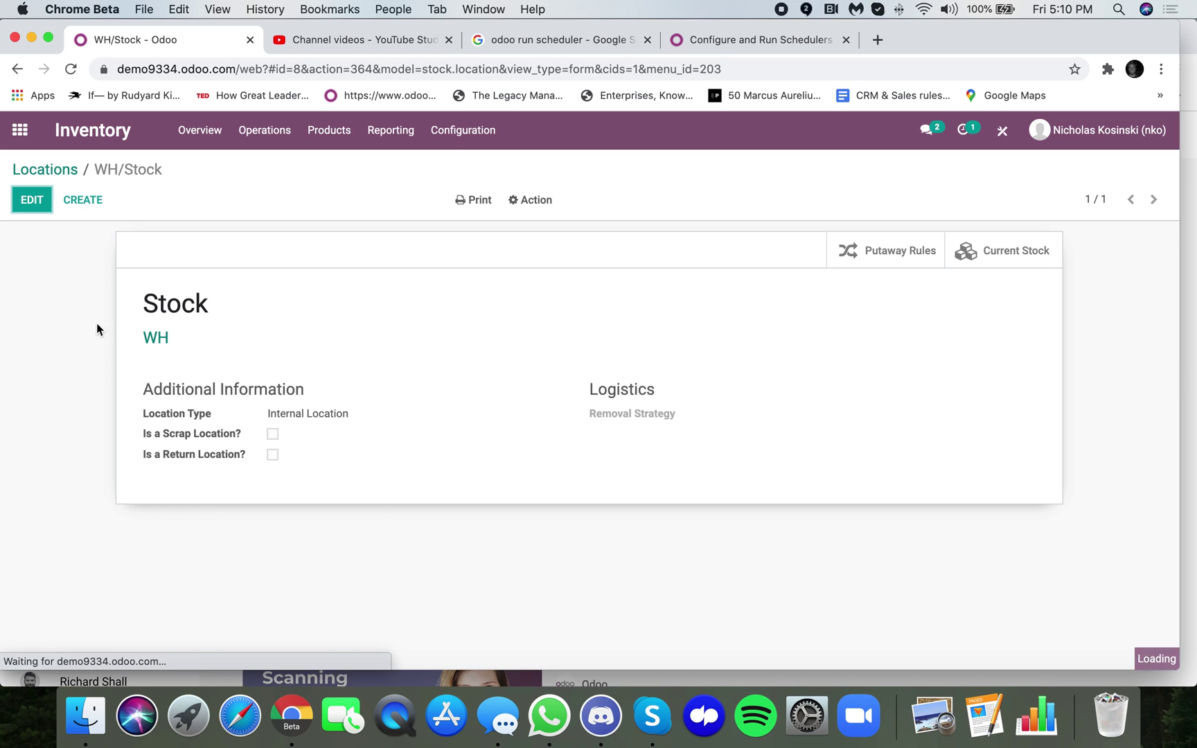
{"action": "left_click", "coordinate": [156, 339]}
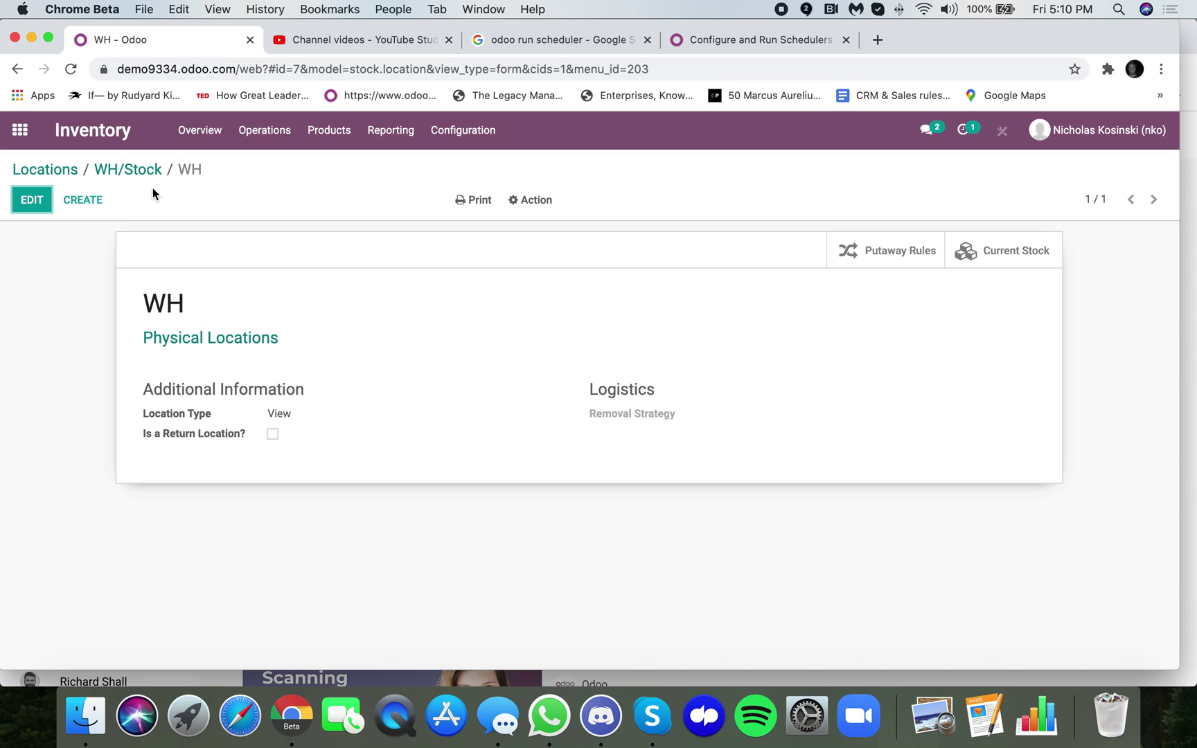
{"action": "left_click", "coordinate": [105, 170]}
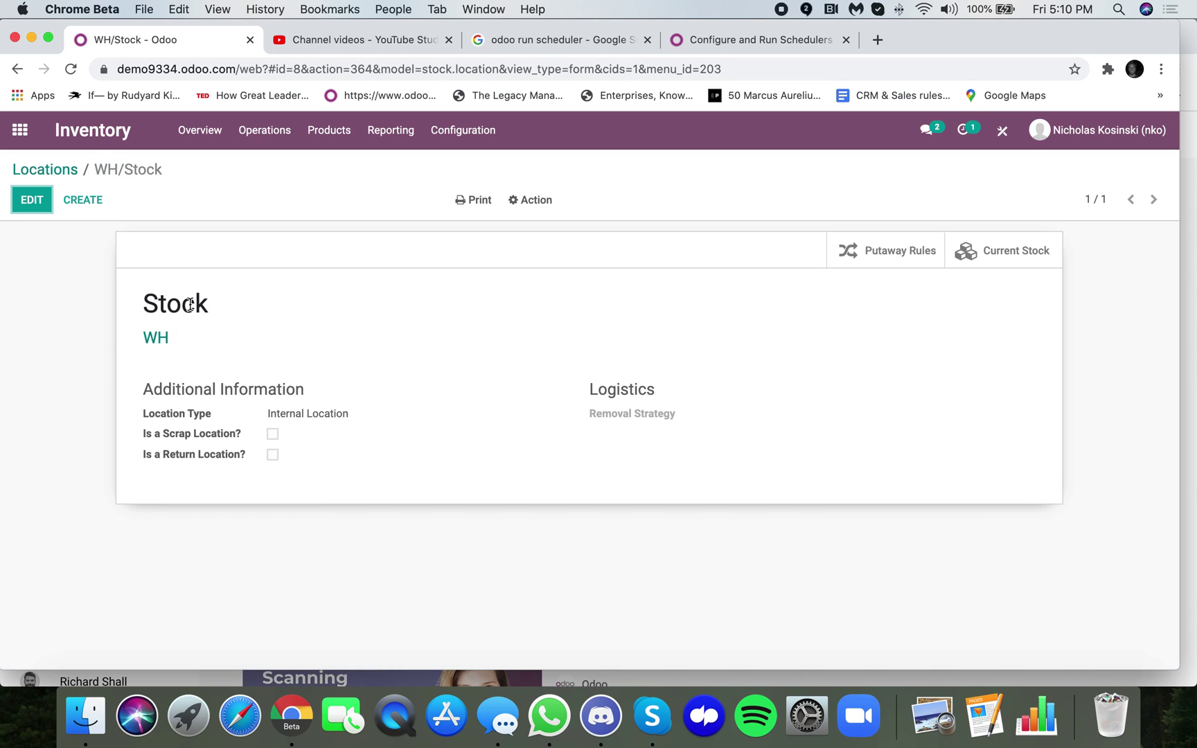
{"action": "left_click", "coordinate": [155, 338]}
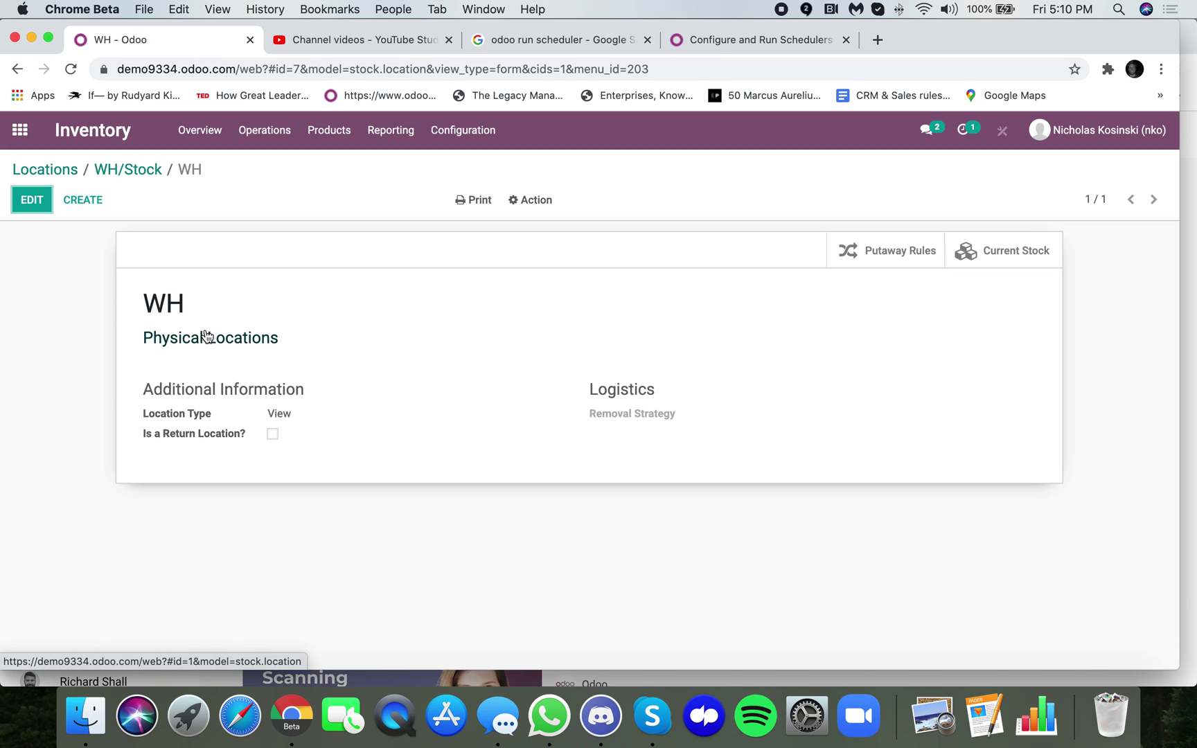
{"action": "left_click", "coordinate": [147, 170]}
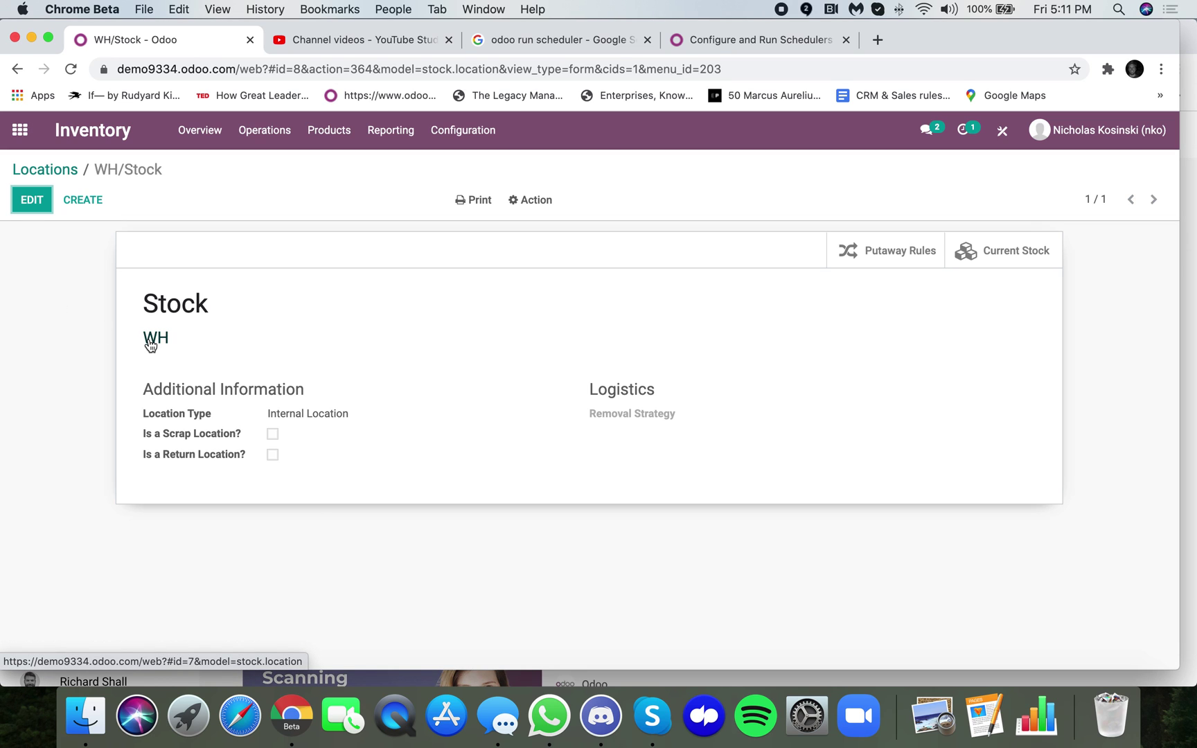
Review the products currently stocked in WH/Stock, then put the WH/Stock record into edit mode
{"action": "left_click", "coordinate": [1009, 253]}
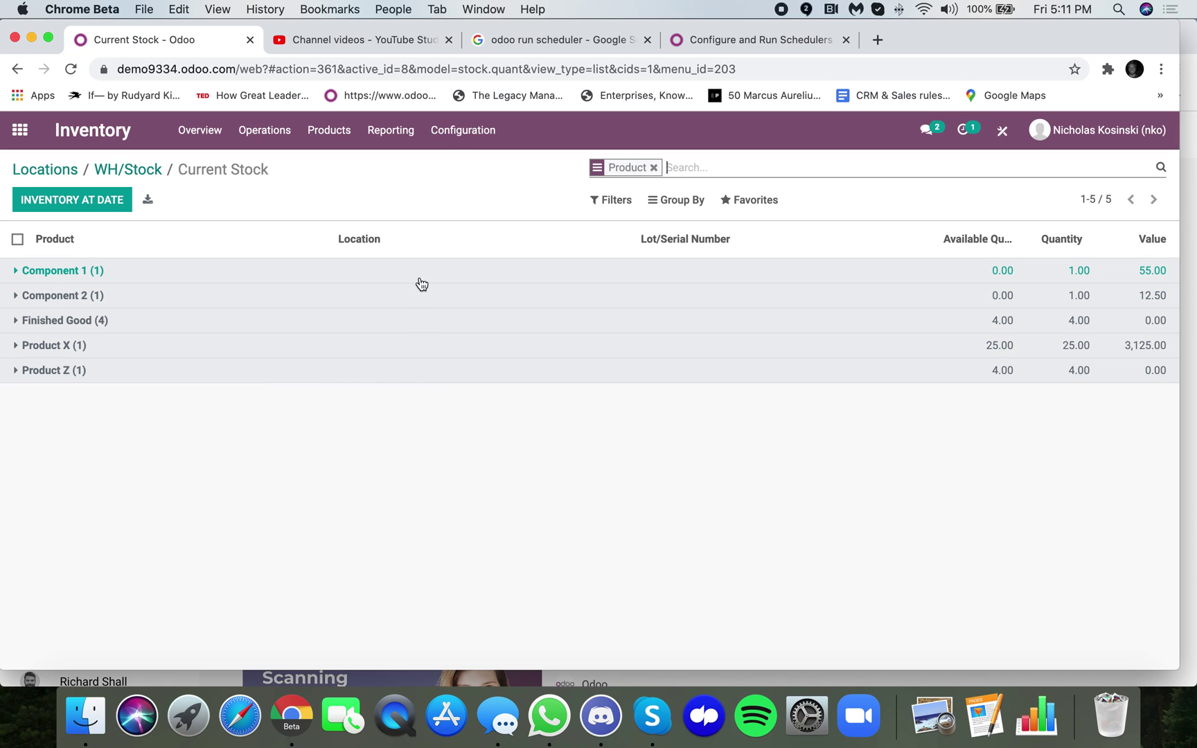
{"action": "left_click", "coordinate": [137, 170]}
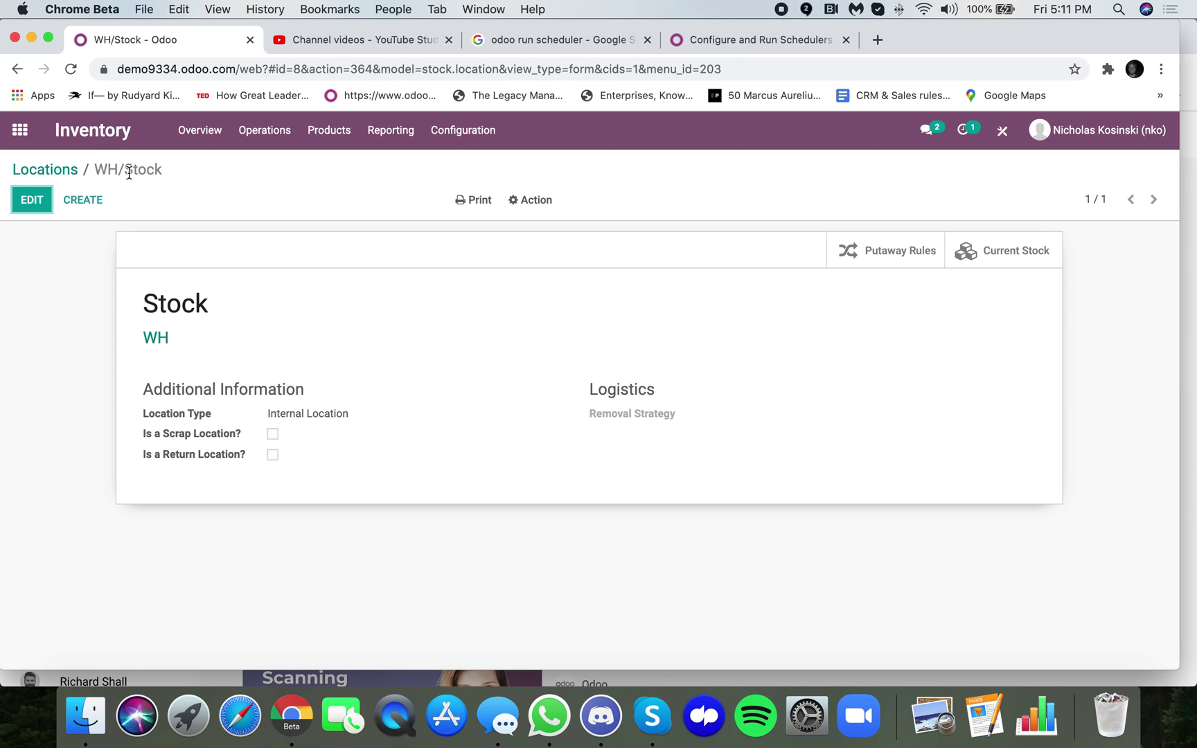
{"action": "left_click", "coordinate": [32, 200]}
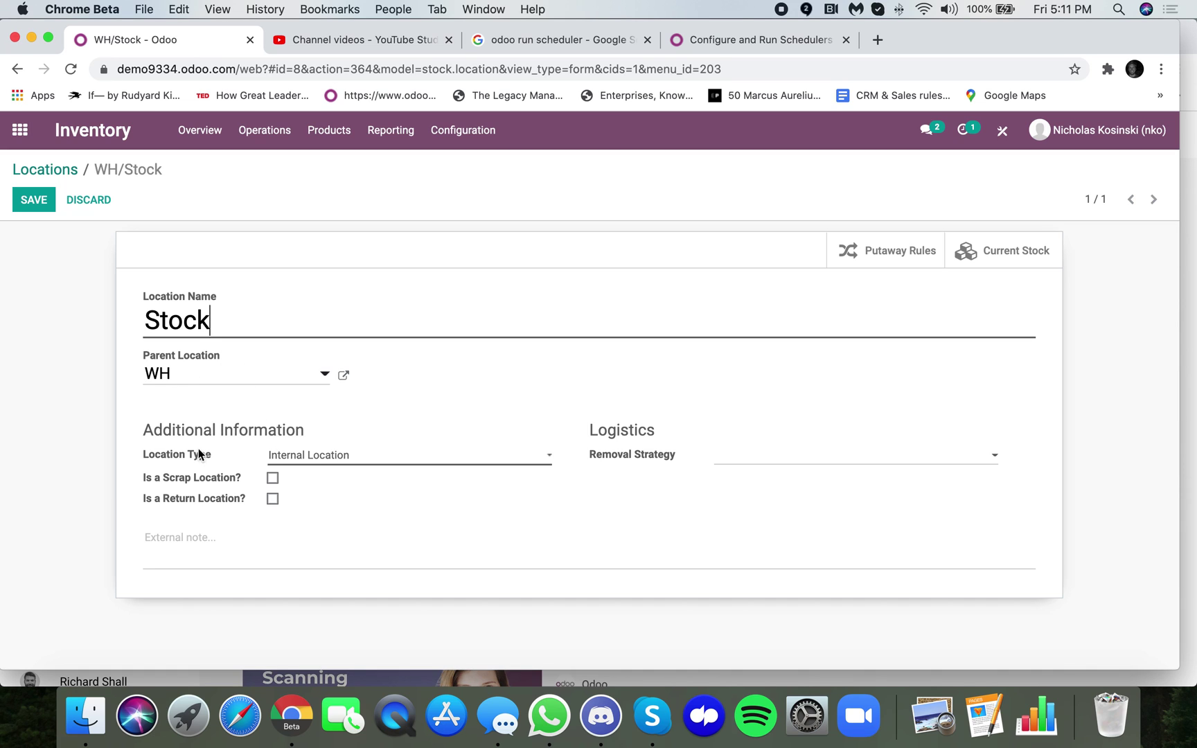
{"action": "left_click", "coordinate": [547, 454]}
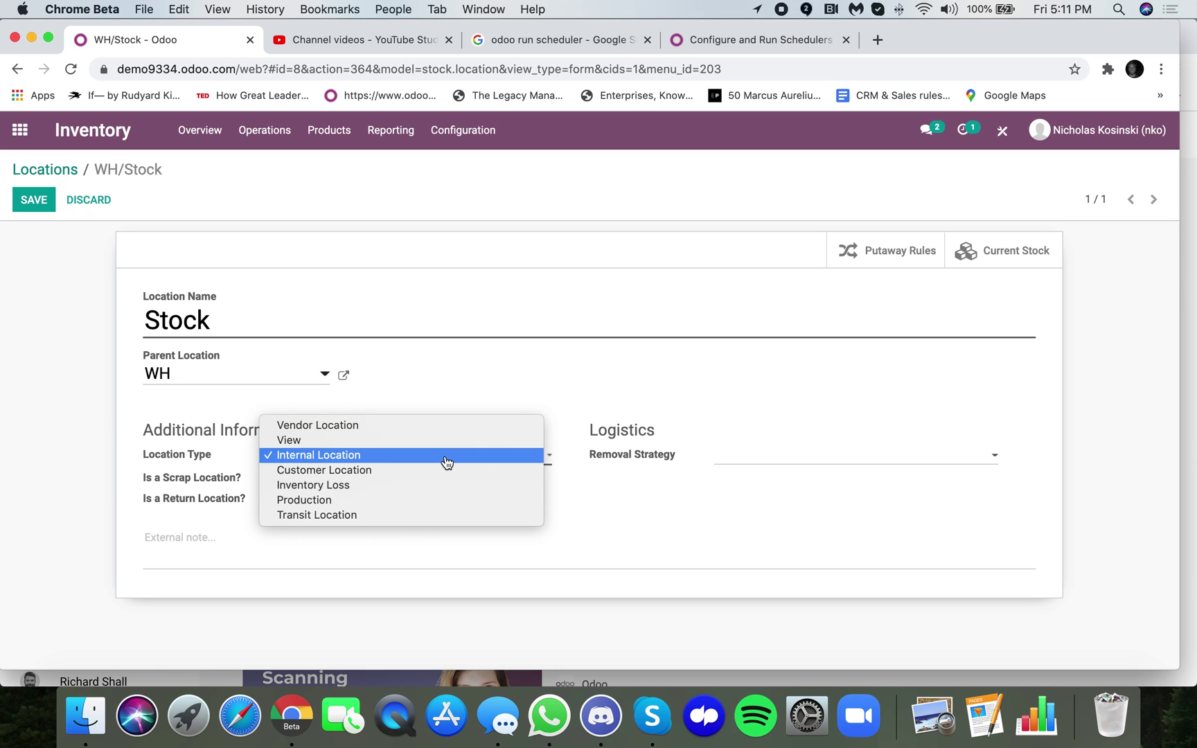
{"action": "left_click", "coordinate": [445, 456]}
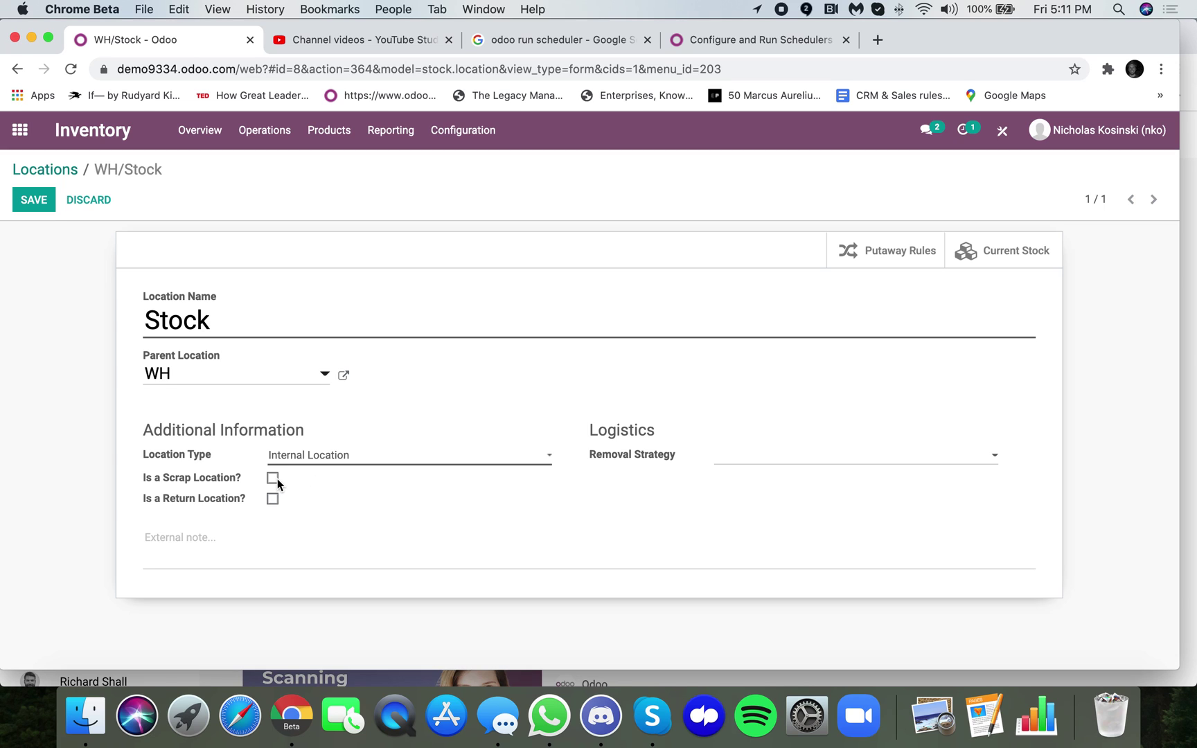
{"action": "mouse_move", "coordinate": [225, 480]}
{"action": "mouse_move", "coordinate": [660, 459]}
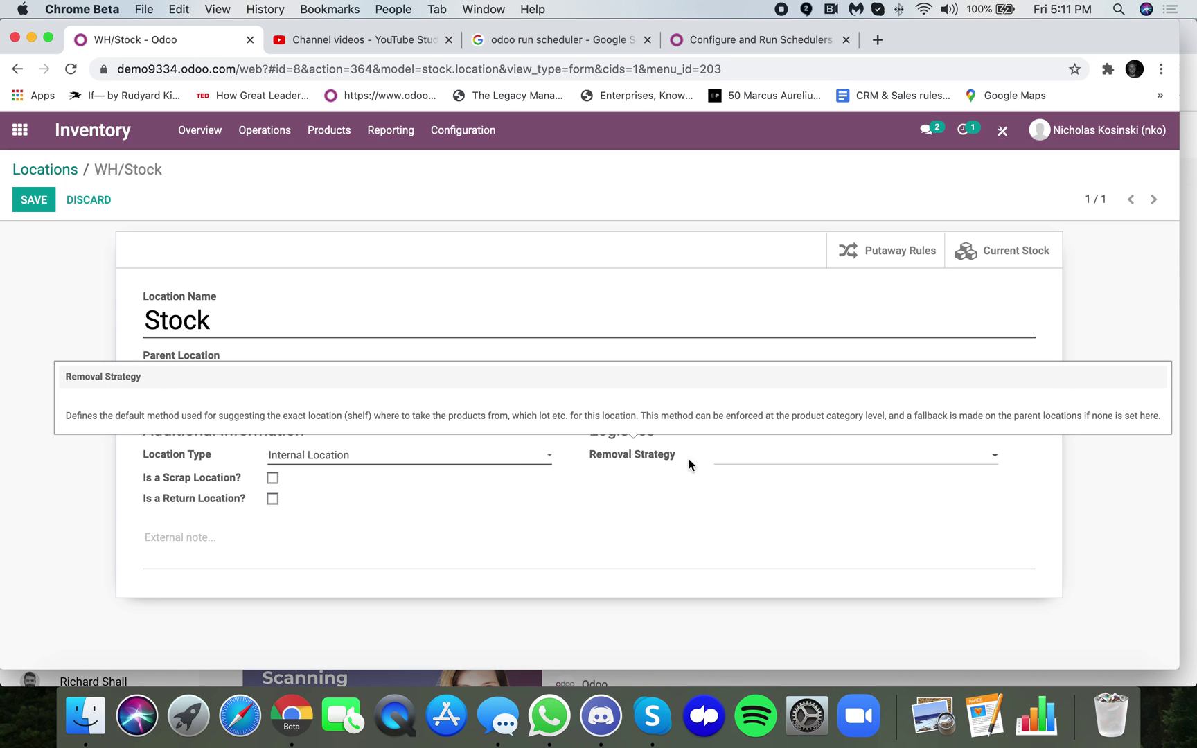
{"action": "left_click", "coordinate": [724, 459]}
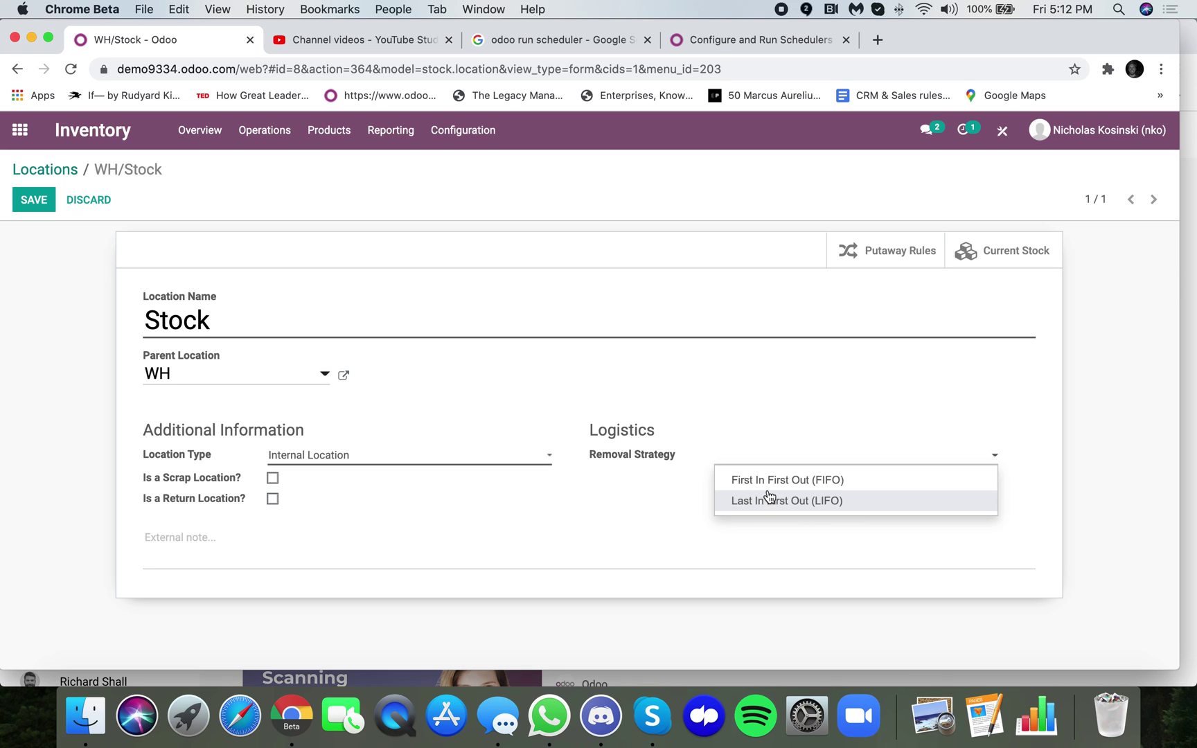
{"action": "left_click", "coordinate": [718, 413]}
{"action": "left_click", "coordinate": [44, 201]}
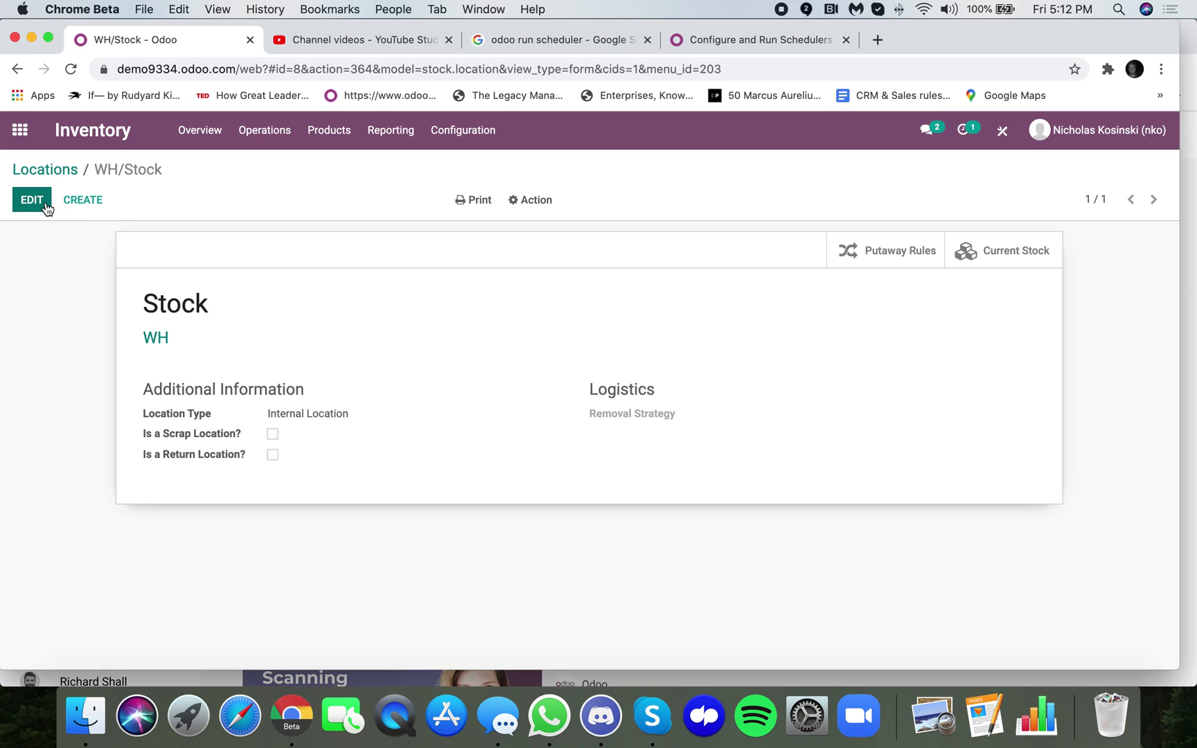
Create and save a location named 'Bin 1' with parent location WH/Stock
{"action": "left_click", "coordinate": [50, 169]}
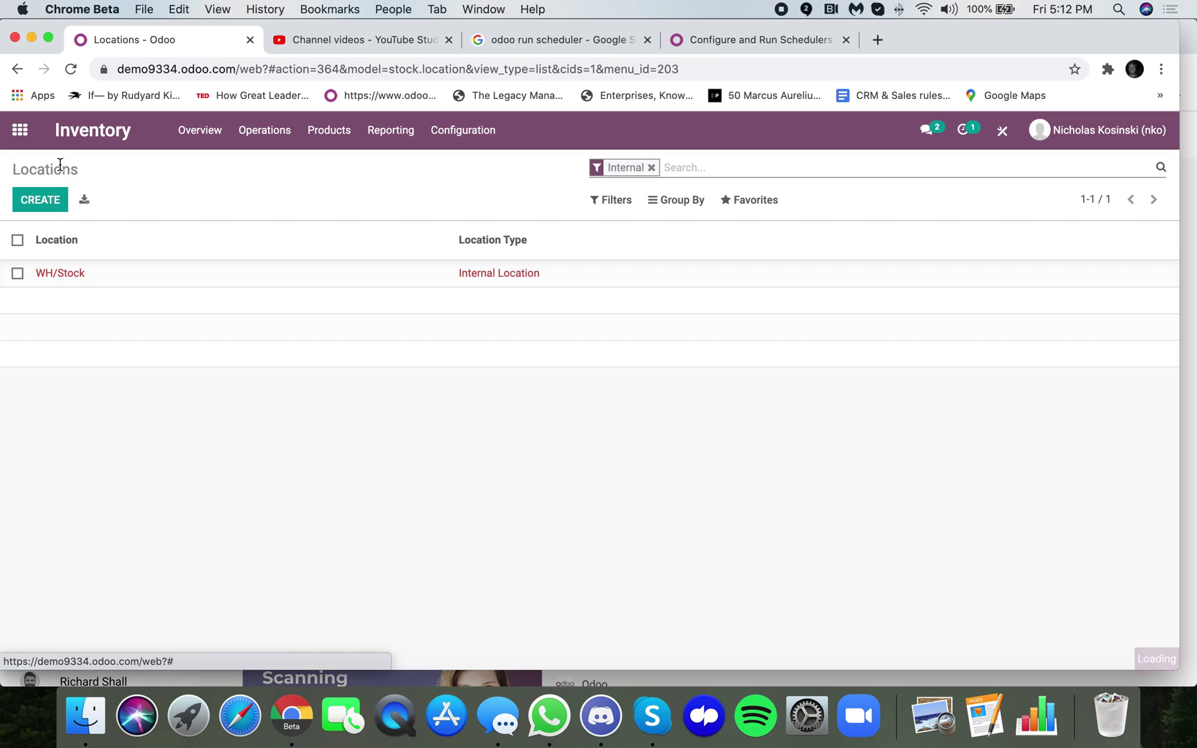
{"action": "left_click", "coordinate": [51, 198]}
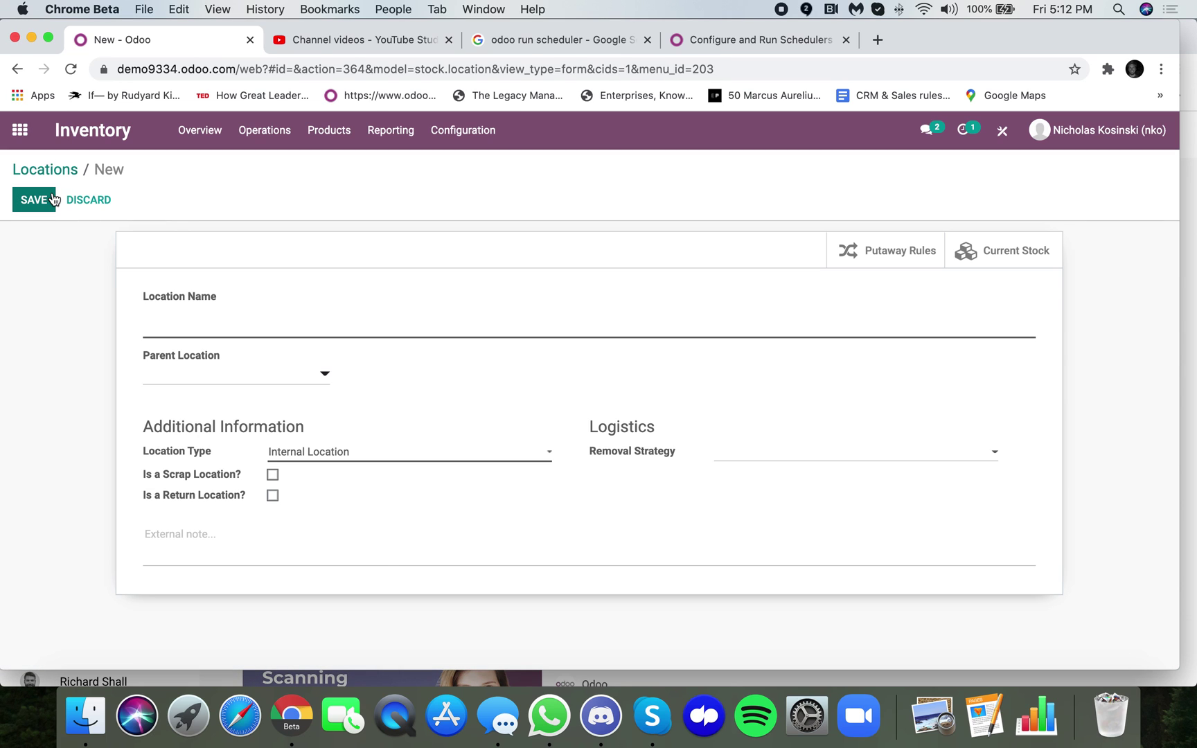
{"action": "type", "text": "Bin 1"}
{"action": "left_click", "coordinate": [184, 392]}
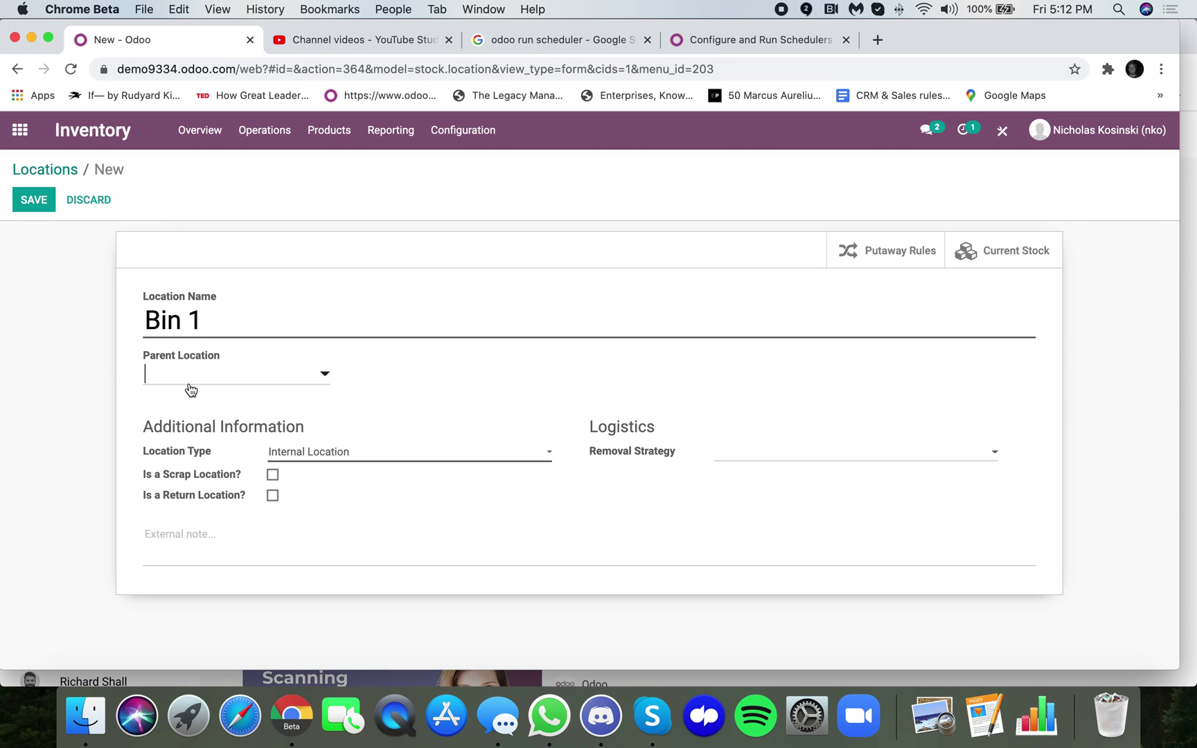
{"action": "type", "text": "wh"}
{"action": "left_click", "coordinate": [218, 422]}
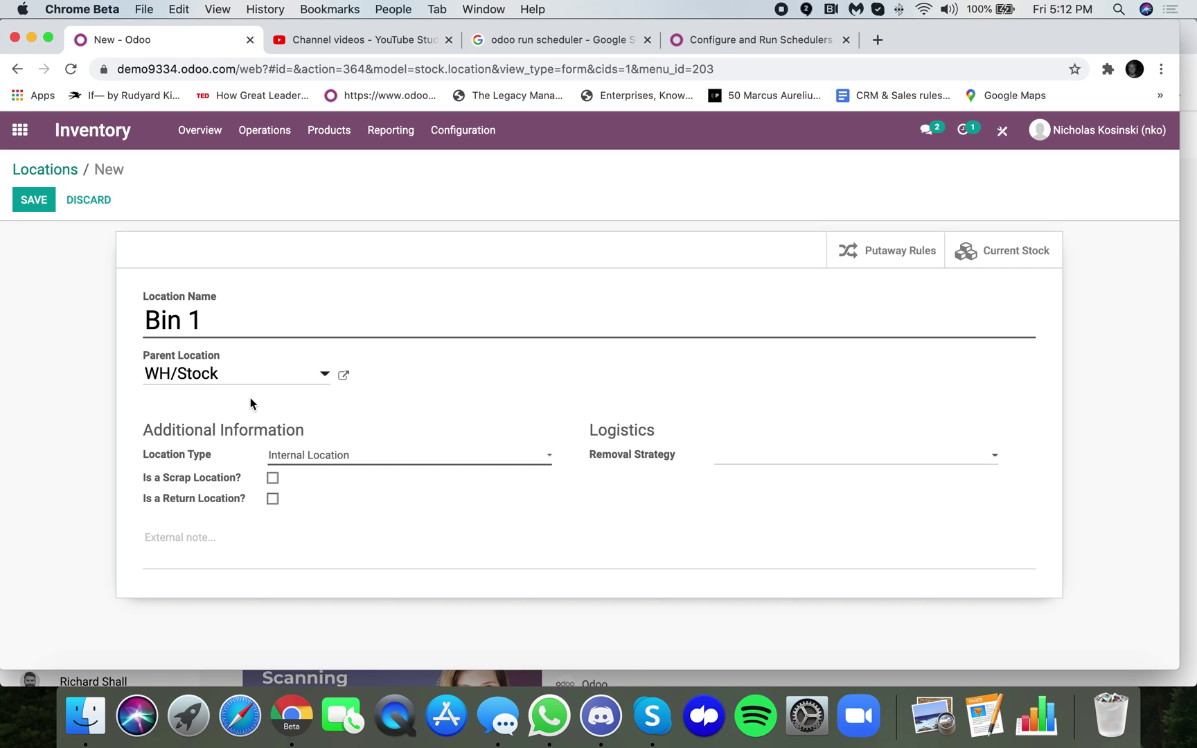
{"action": "left_click", "coordinate": [34, 199]}
Create and save a location named 'Shelf 1' under WH/Stock/Bin 1, then return to Locations
{"action": "left_click", "coordinate": [96, 202]}
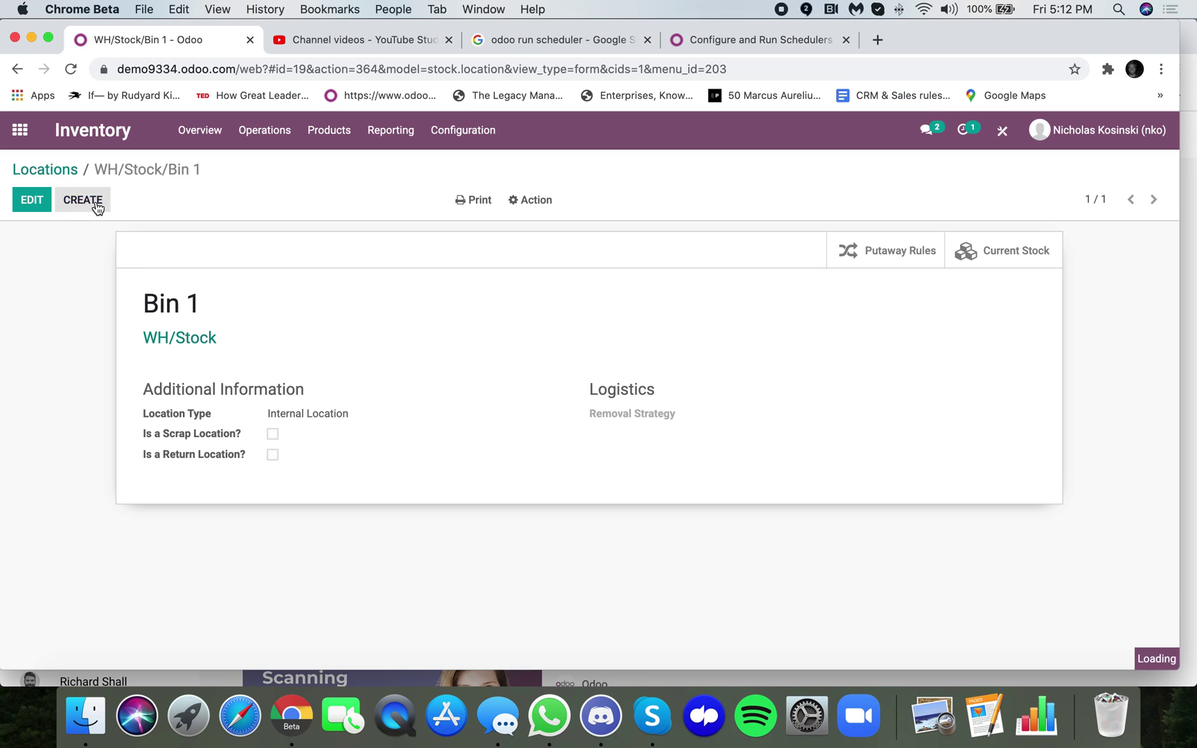
{"action": "type", "text": "Shelf 1"}
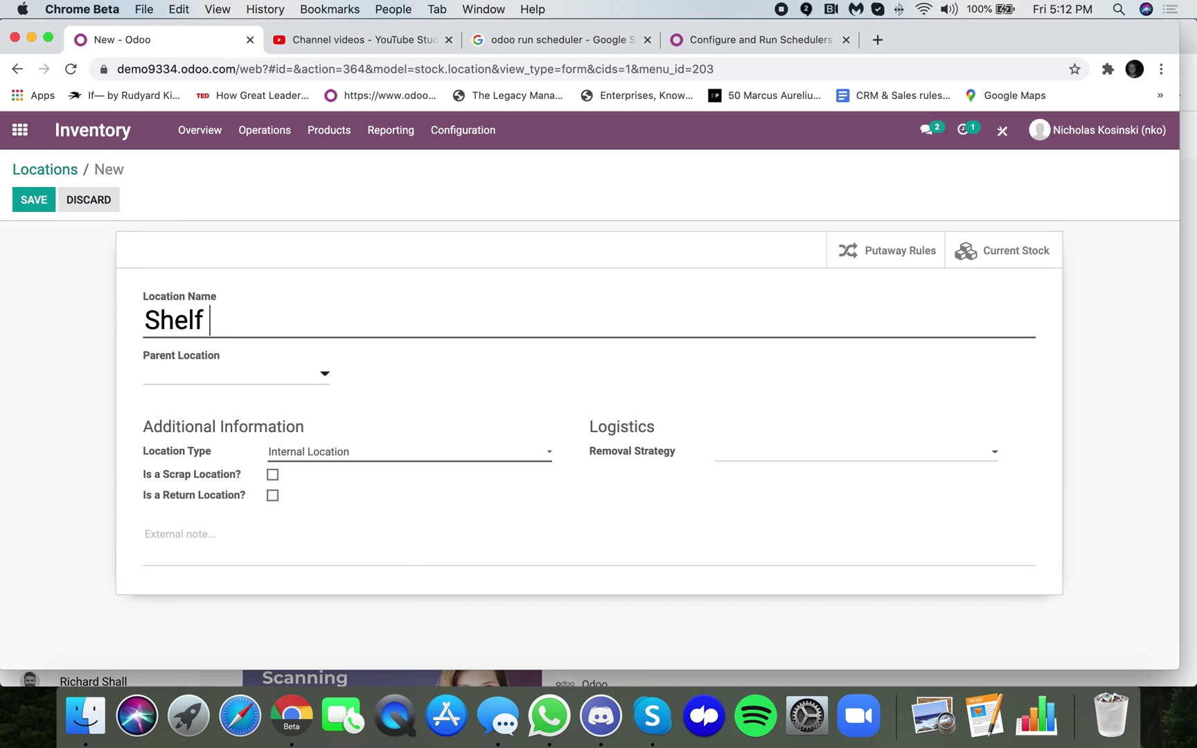
{"action": "left_click", "coordinate": [228, 378]}
{"action": "type", "text": "bin"}
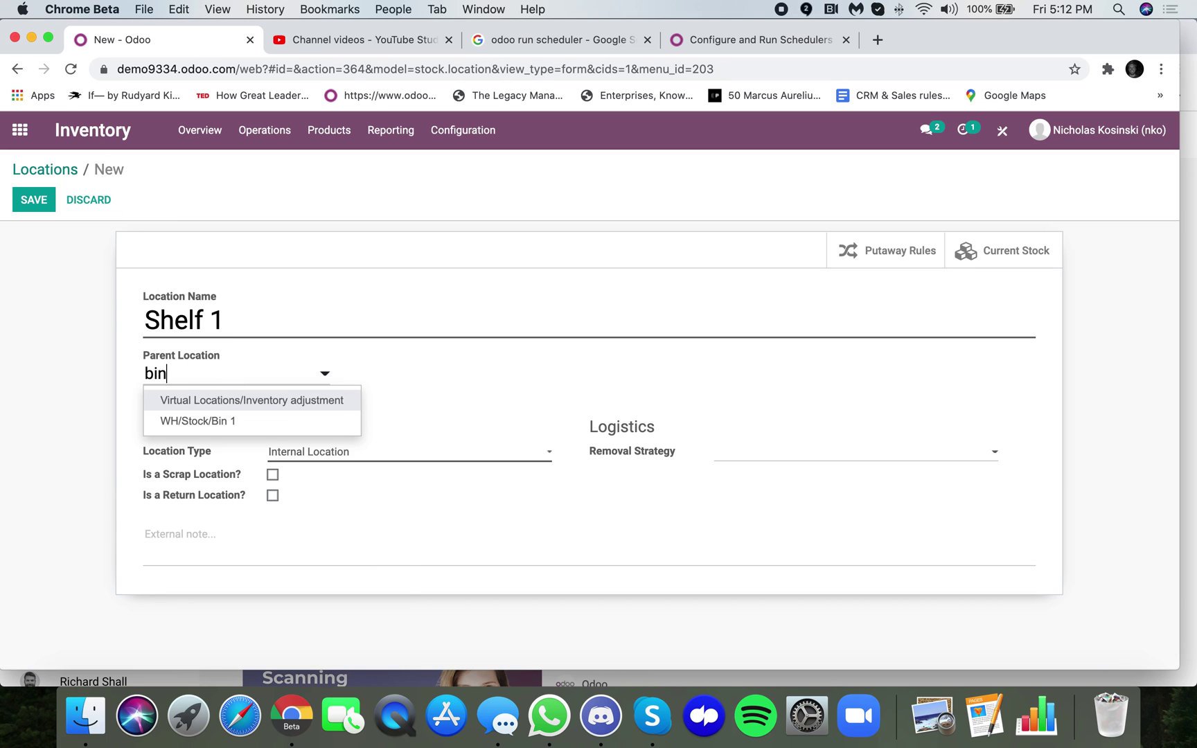
{"action": "left_click", "coordinate": [237, 401]}
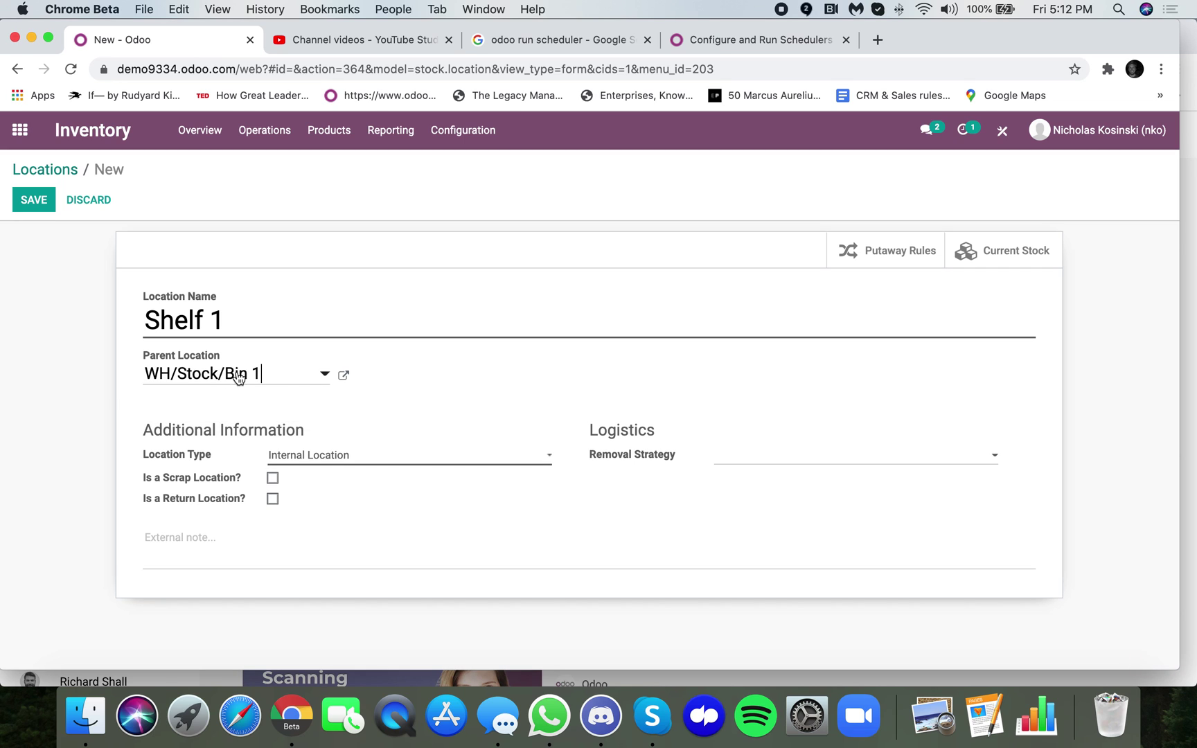
{"action": "left_click", "coordinate": [32, 202]}
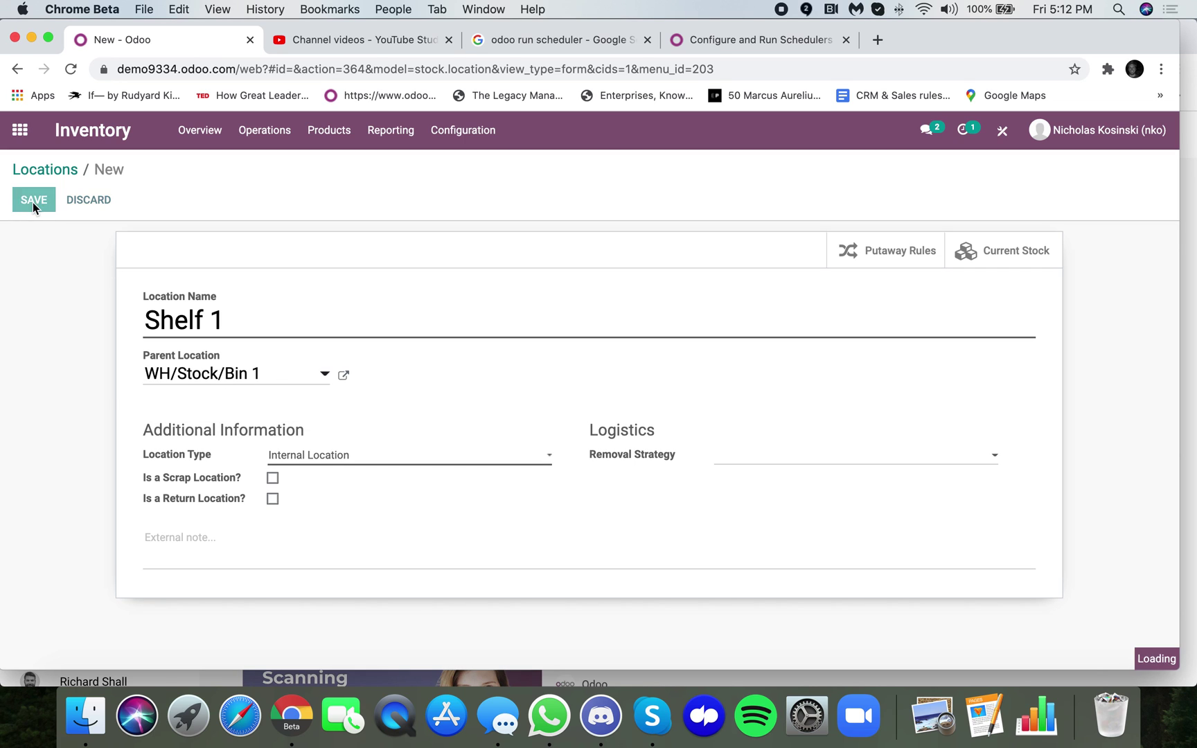
{"action": "left_click", "coordinate": [54, 171]}
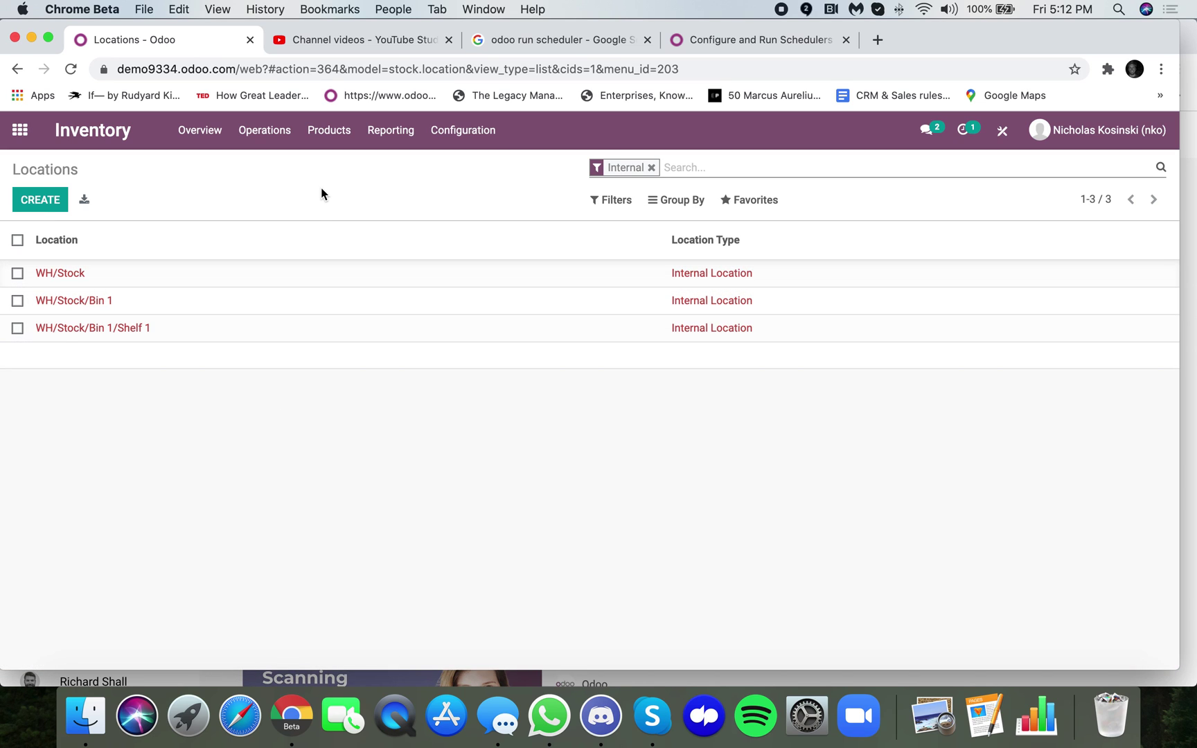
Record 5 units of Component 1 on hand at WH/Stock/Bin 1/Shelf 1, then return to Locations
{"action": "left_click", "coordinate": [328, 132]}
{"action": "left_click", "coordinate": [328, 164]}
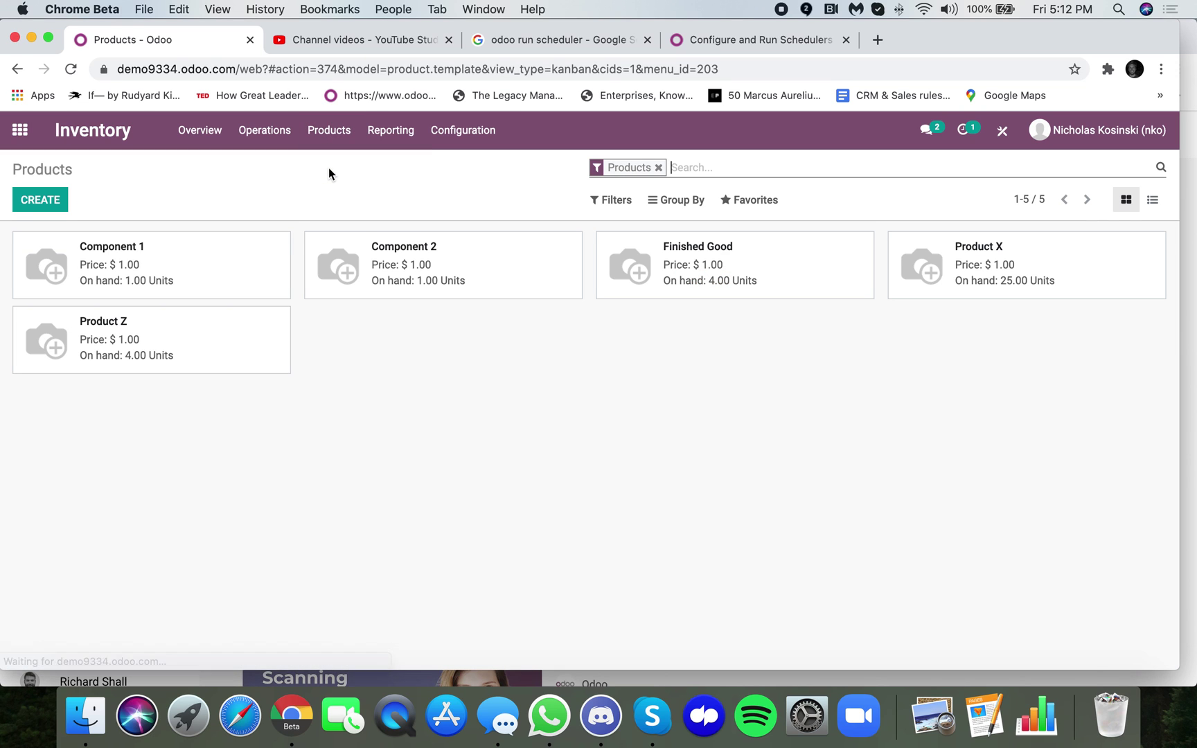
{"action": "left_click", "coordinate": [265, 256]}
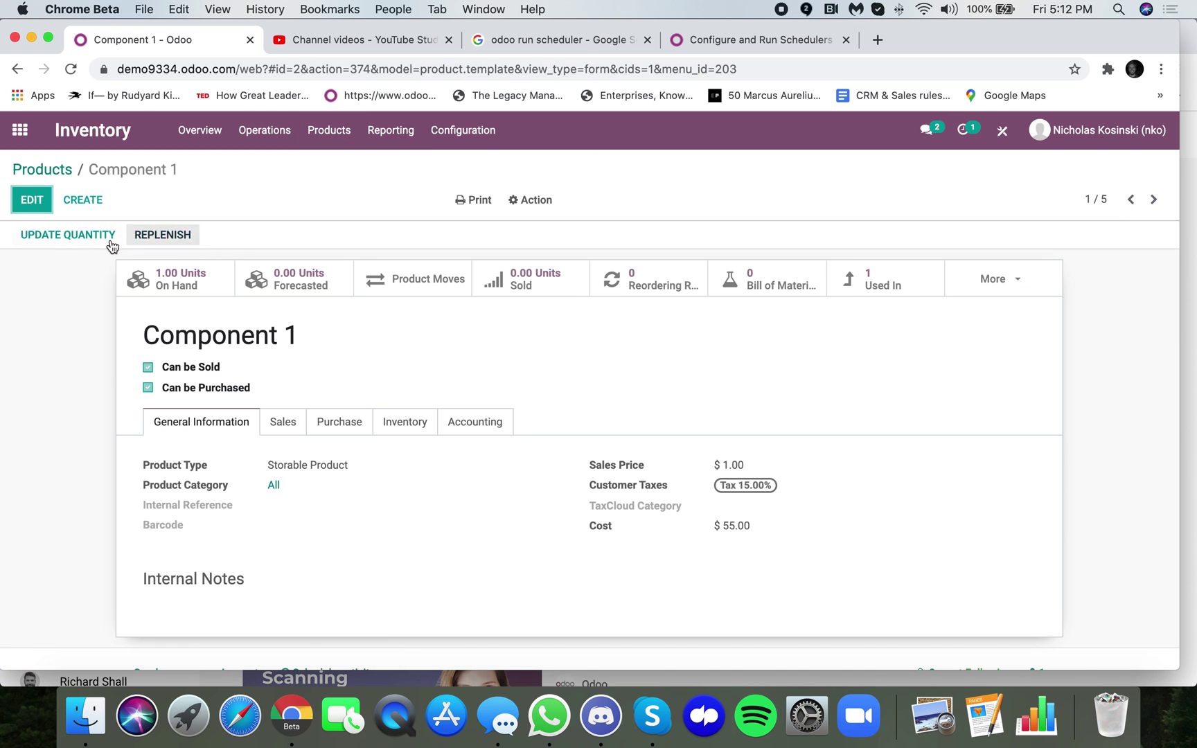
{"action": "left_click", "coordinate": [111, 241]}
{"action": "left_click", "coordinate": [54, 206]}
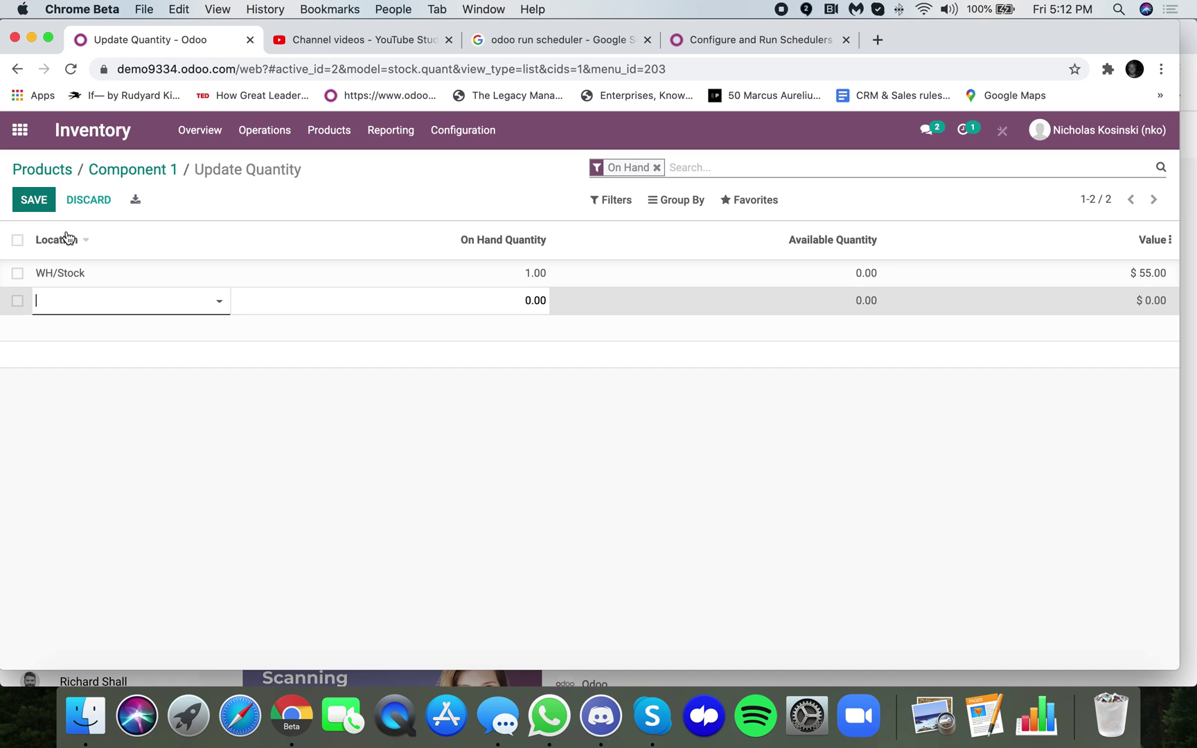
{"action": "left_click", "coordinate": [154, 305]}
{"action": "left_click", "coordinate": [152, 369]}
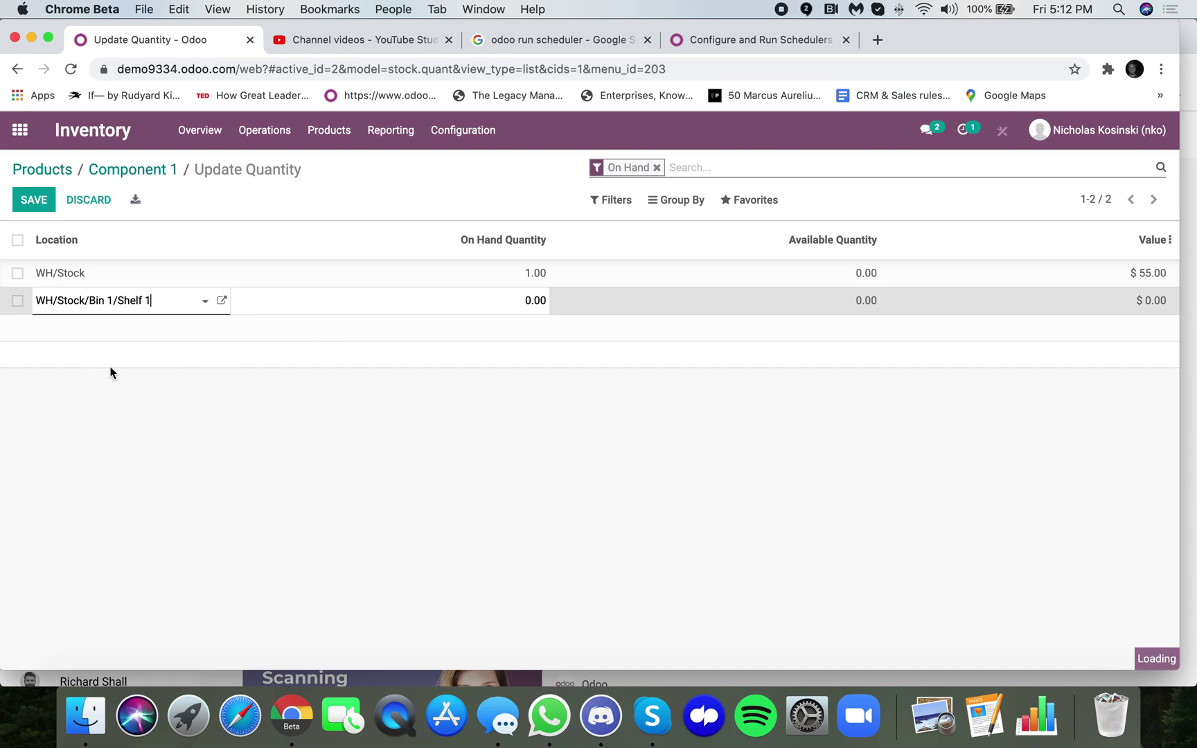
{"action": "left_click", "coordinate": [452, 299]}
{"action": "type", "text": "5"}
{"action": "left_click", "coordinate": [377, 433]}
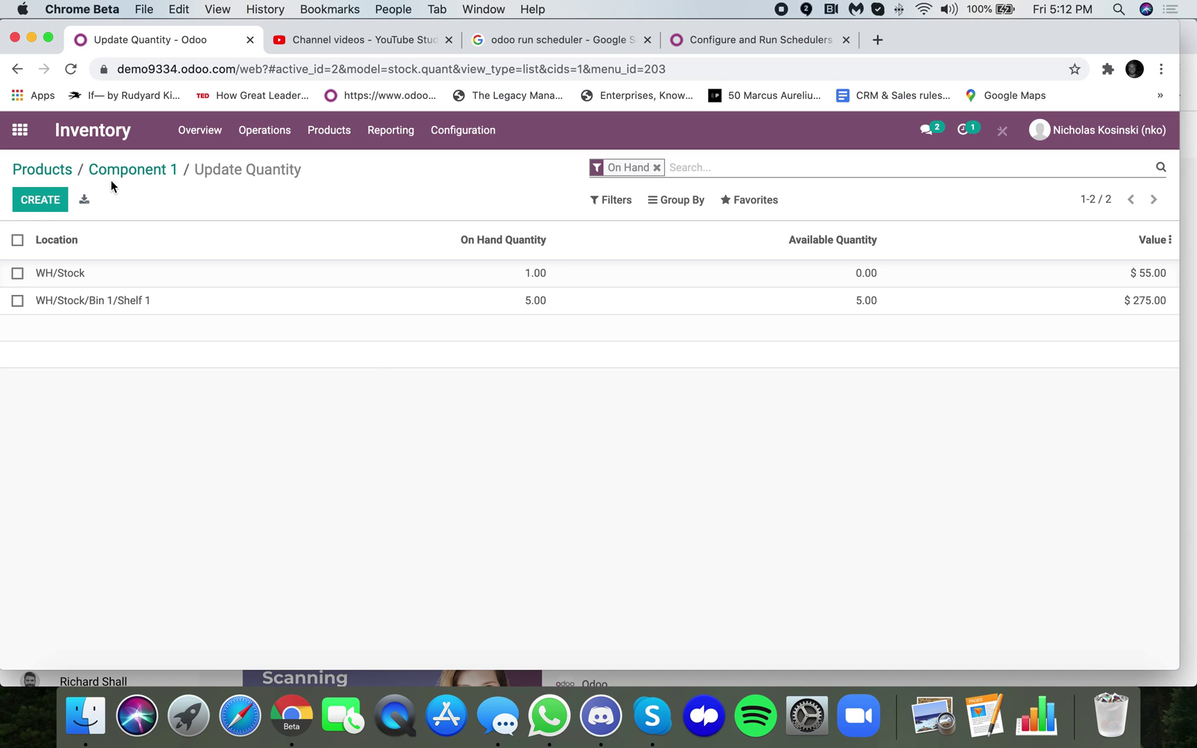
{"action": "left_click", "coordinate": [446, 130]}
{"action": "left_click", "coordinate": [470, 224]}
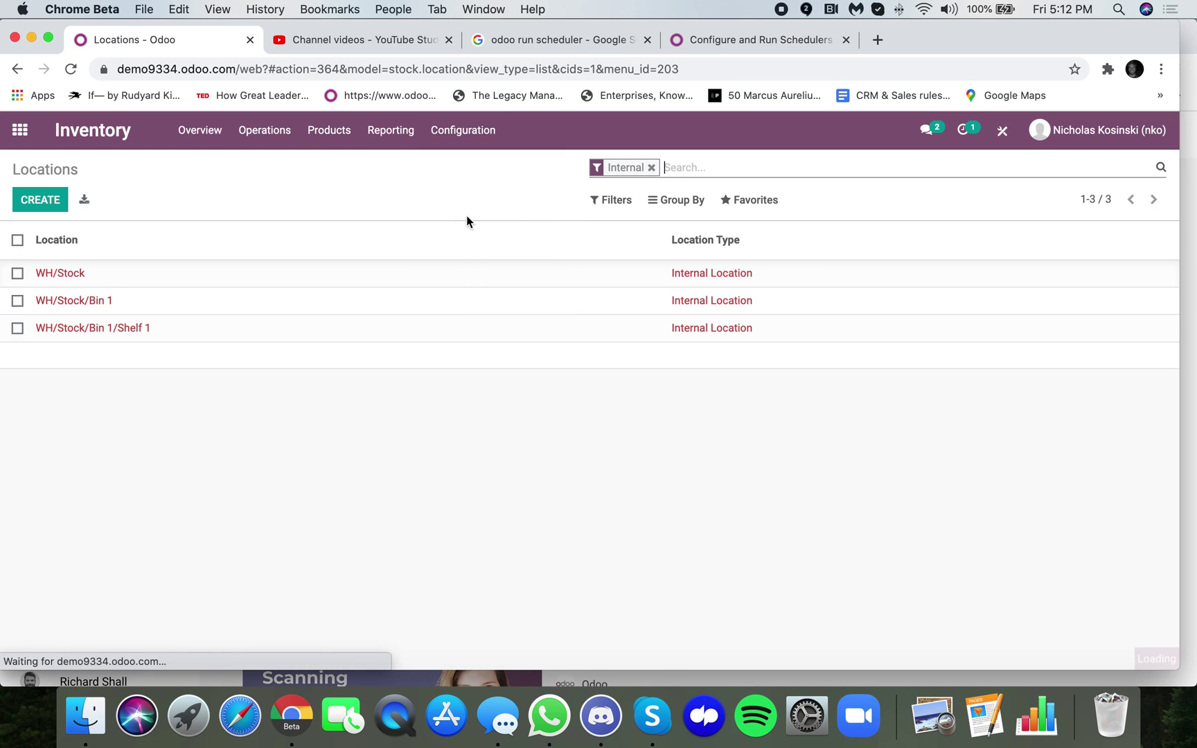
Check the current stock held in WH/Stock/Bin 1 and return to the Locations list
{"action": "left_click", "coordinate": [207, 310]}
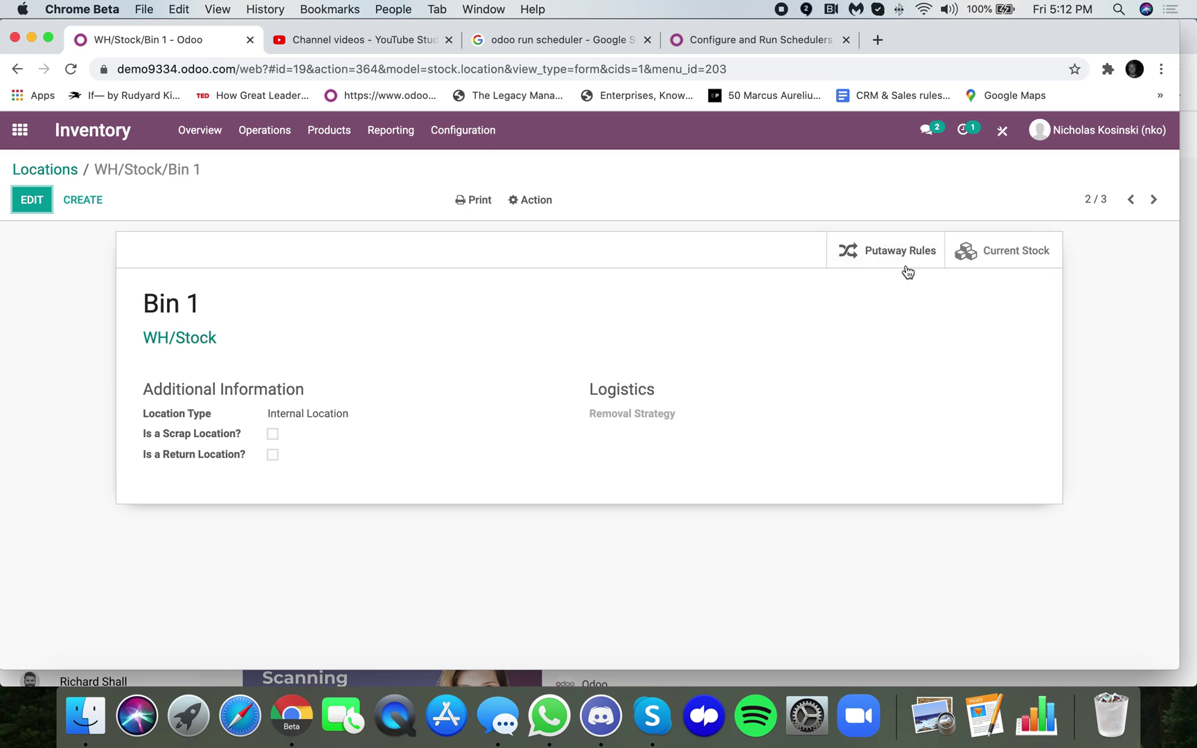
{"action": "left_click", "coordinate": [983, 251]}
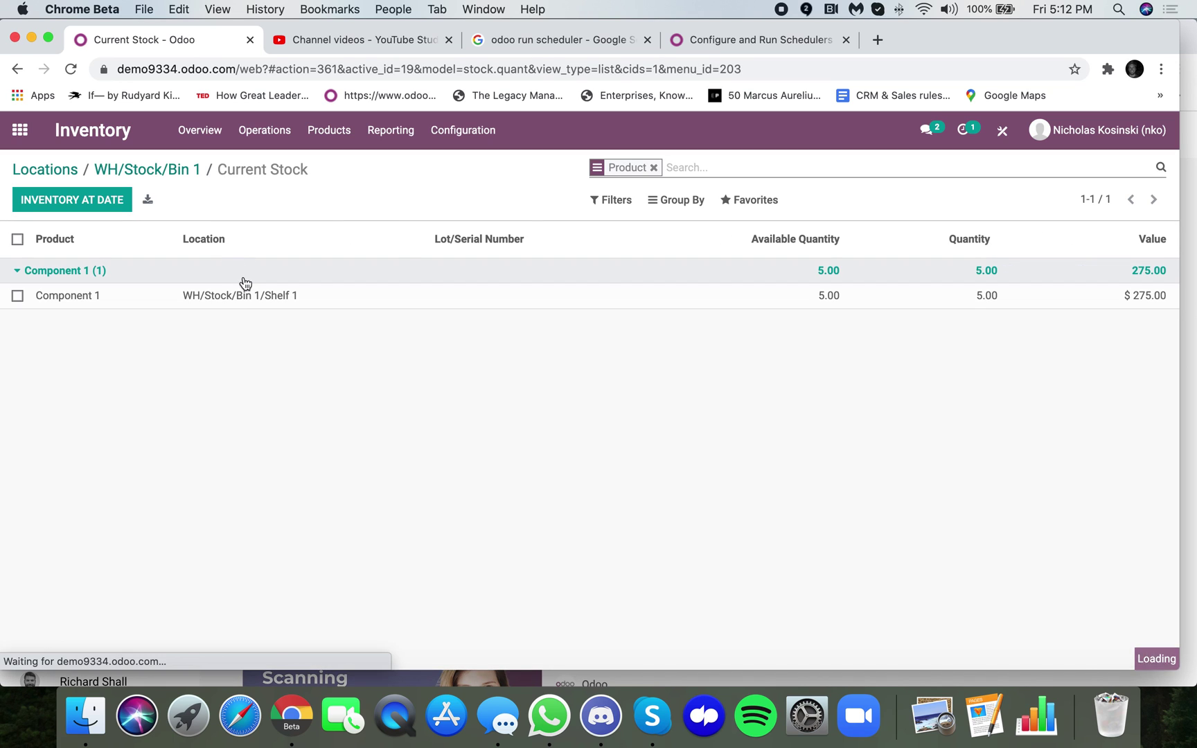
{"action": "left_click", "coordinate": [173, 173]}
{"action": "left_click", "coordinate": [46, 170]}
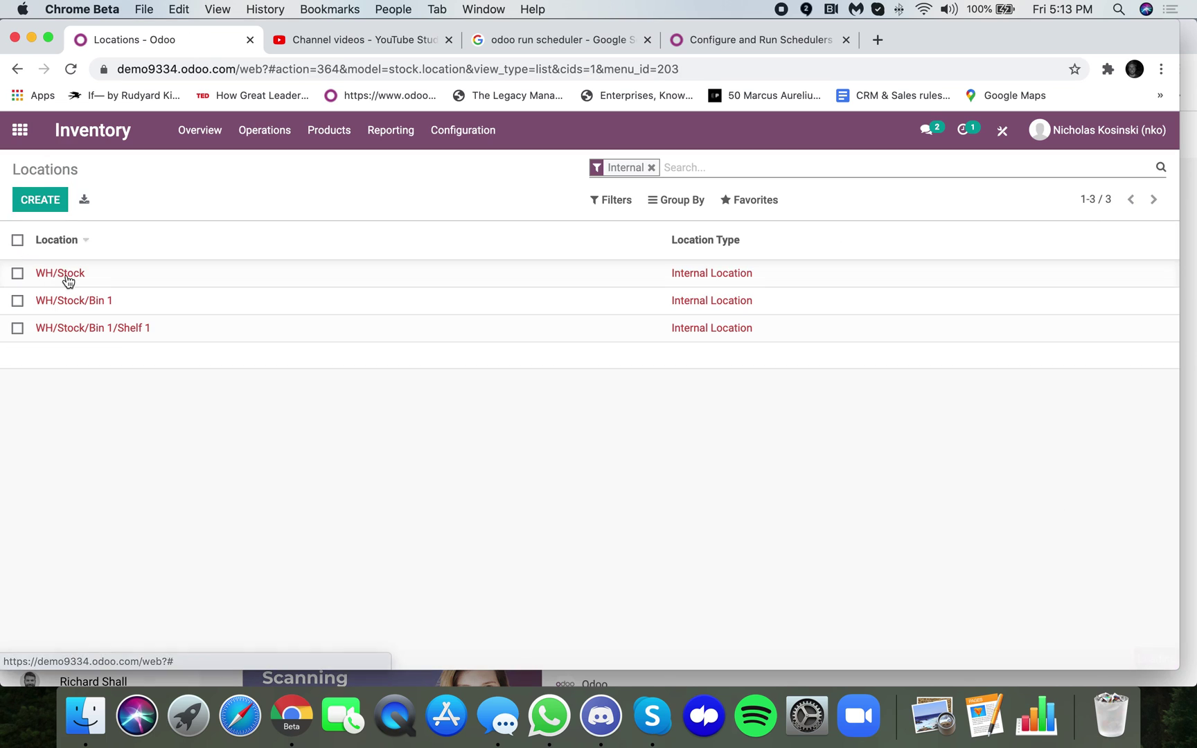
Check WH/Stock's current stock, expanding Component 1's lines by location
{"action": "left_click", "coordinate": [153, 280]}
{"action": "left_click", "coordinate": [1010, 254]}
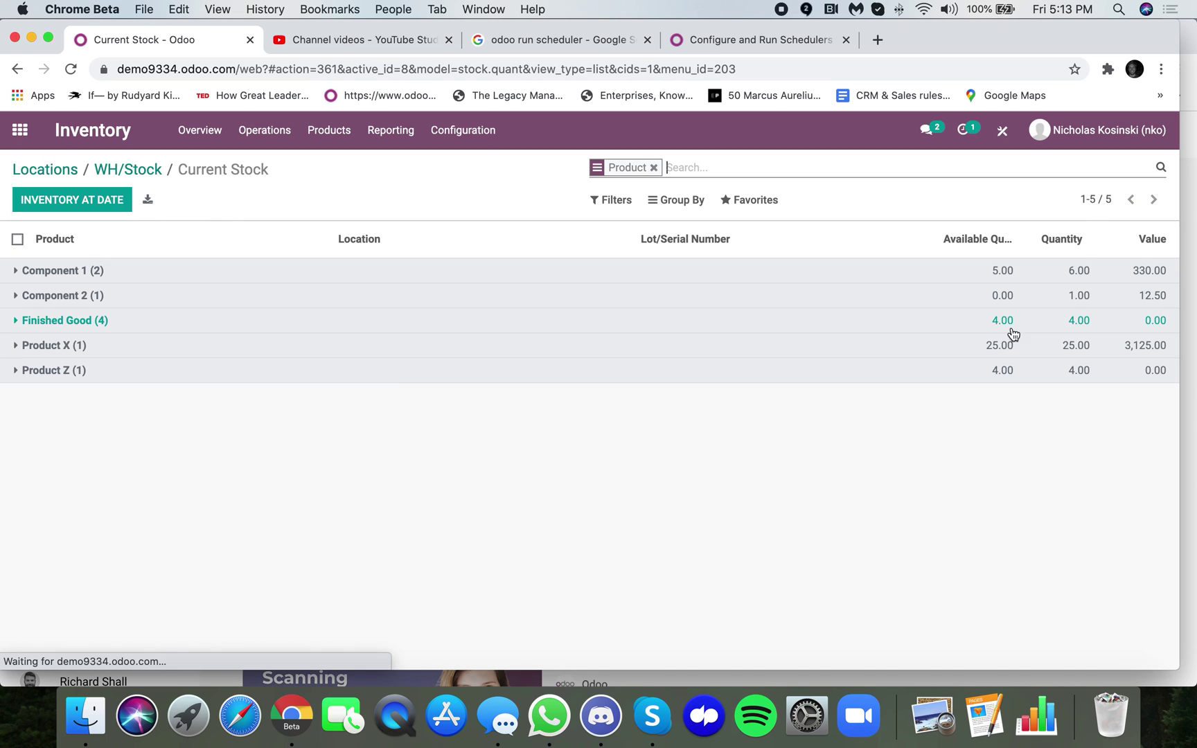
{"action": "left_click", "coordinate": [265, 301]}
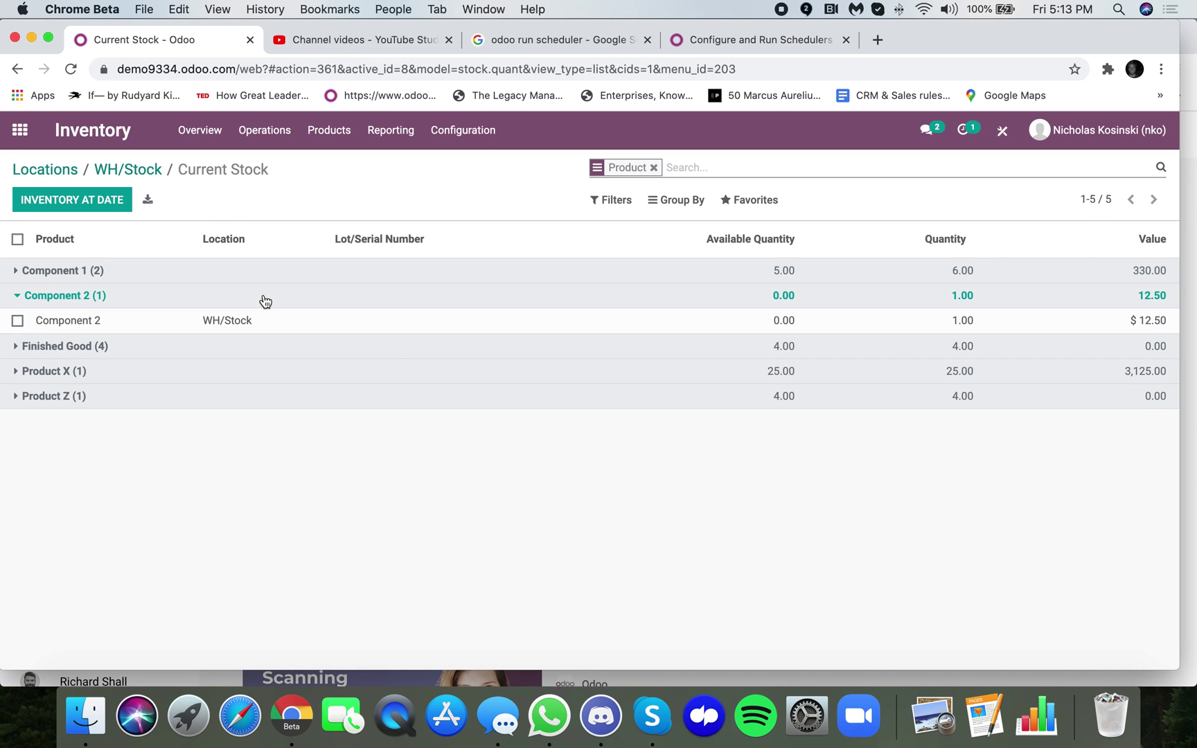
{"action": "left_click", "coordinate": [265, 301]}
{"action": "left_click", "coordinate": [208, 270]}
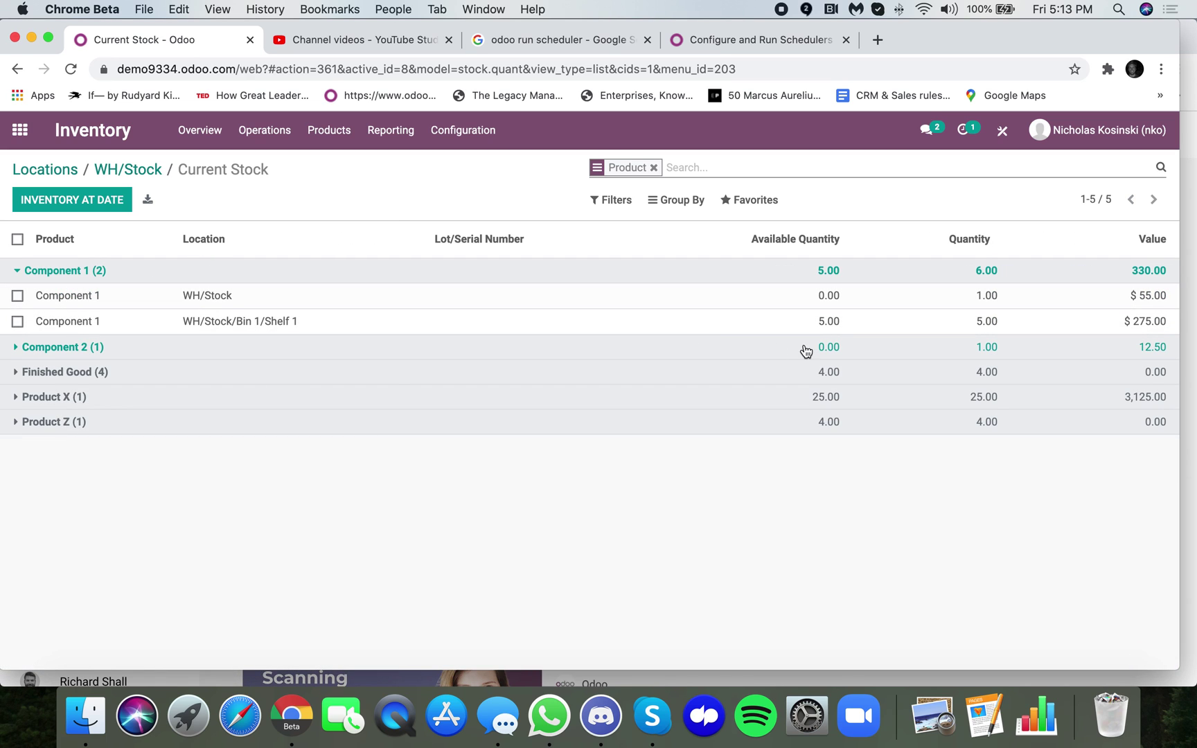
{"action": "left_click", "coordinate": [112, 170]}
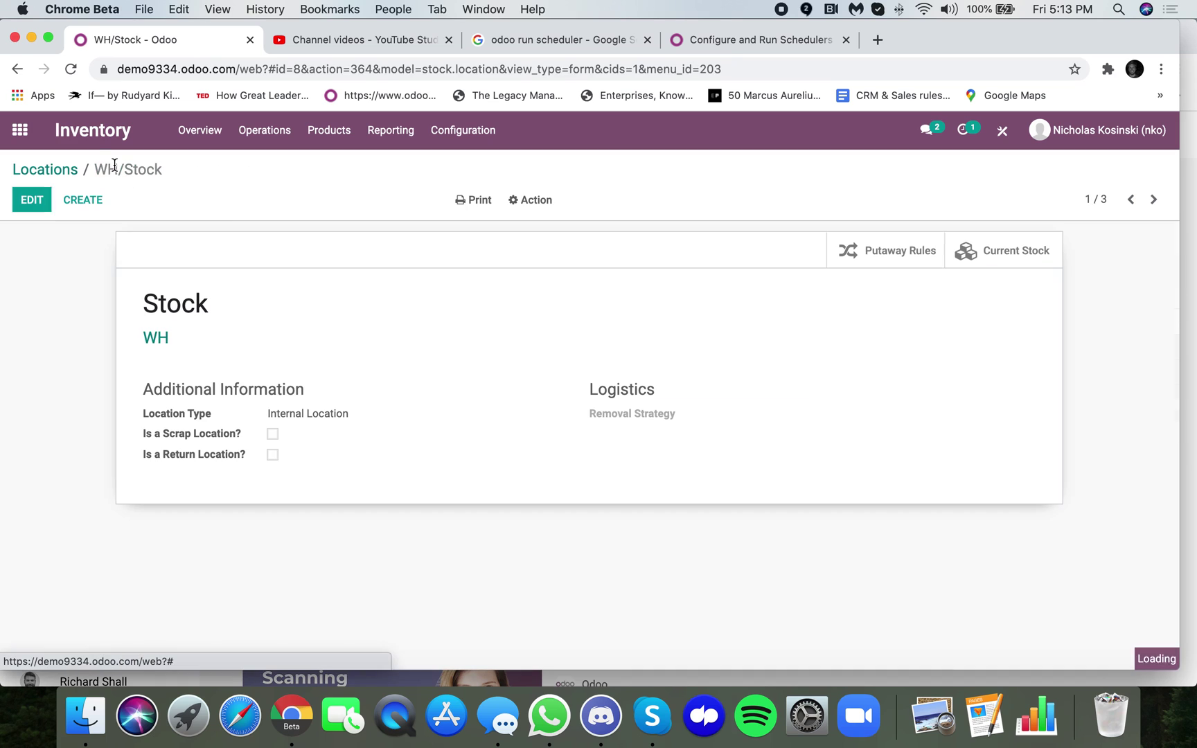
{"action": "left_click", "coordinate": [41, 170]}
Check the current stock on WH/Stock/Bin 1/Shelf 1 and return to its location record
{"action": "left_click", "coordinate": [69, 328]}
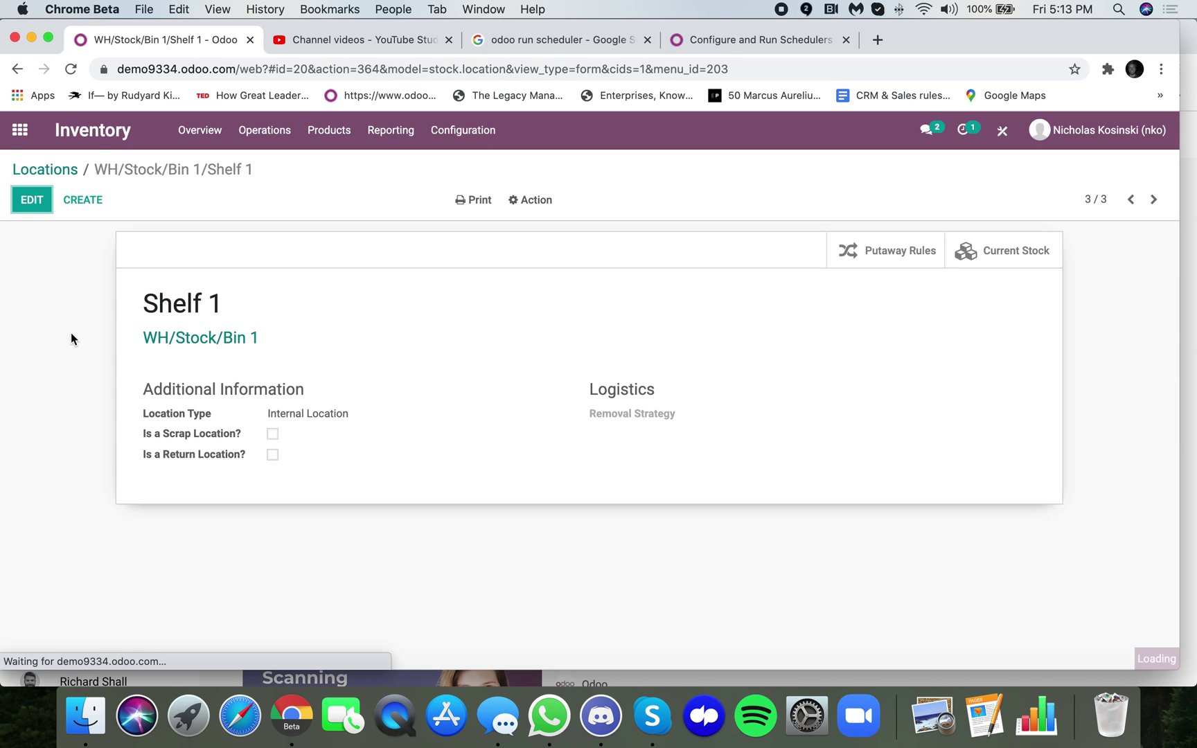
{"action": "left_click", "coordinate": [979, 250]}
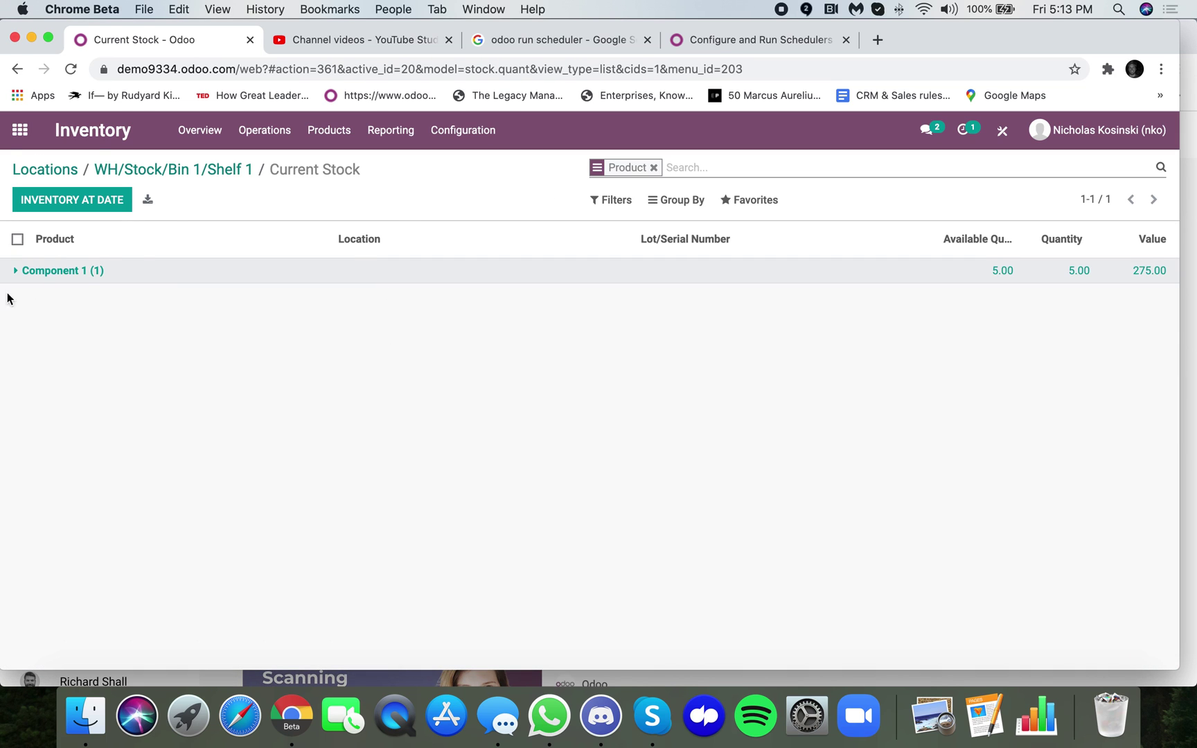
{"action": "left_click", "coordinate": [165, 173]}
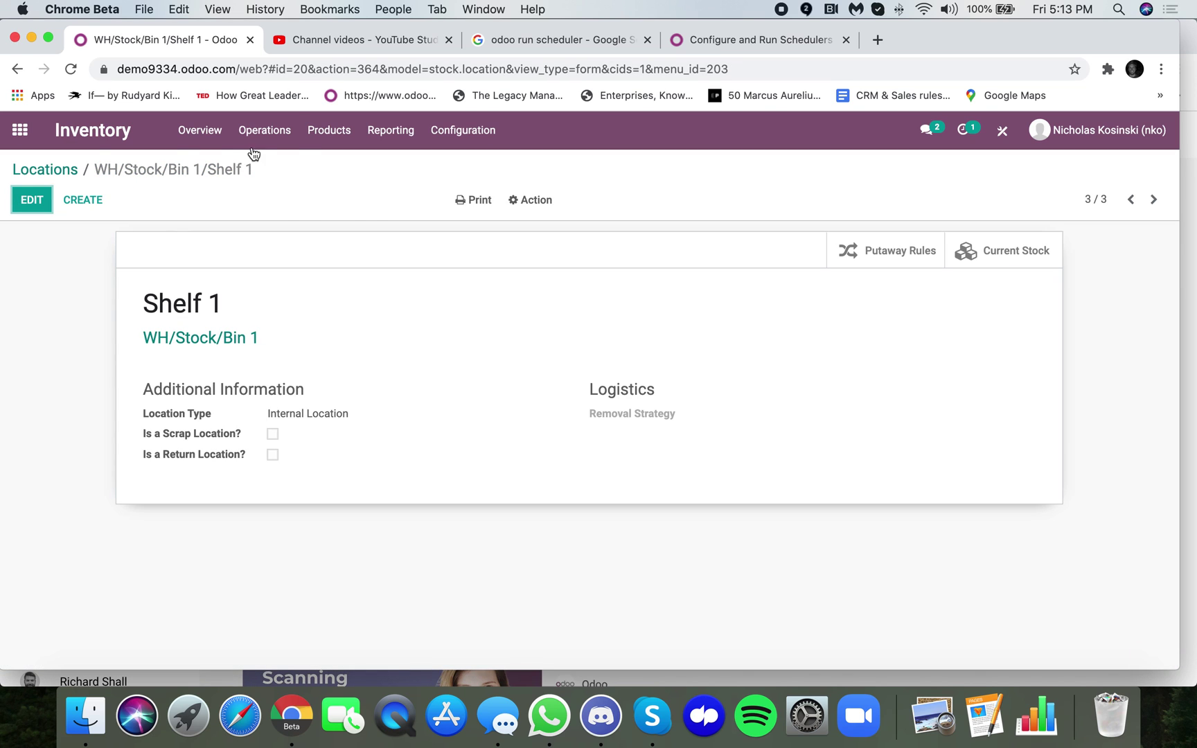
{"action": "left_click", "coordinate": [257, 139]}
Record 55 units of Component 2 on hand at WH/Stock/Bin 1
{"action": "left_click", "coordinate": [257, 163]}
{"action": "left_click", "coordinate": [202, 144]}
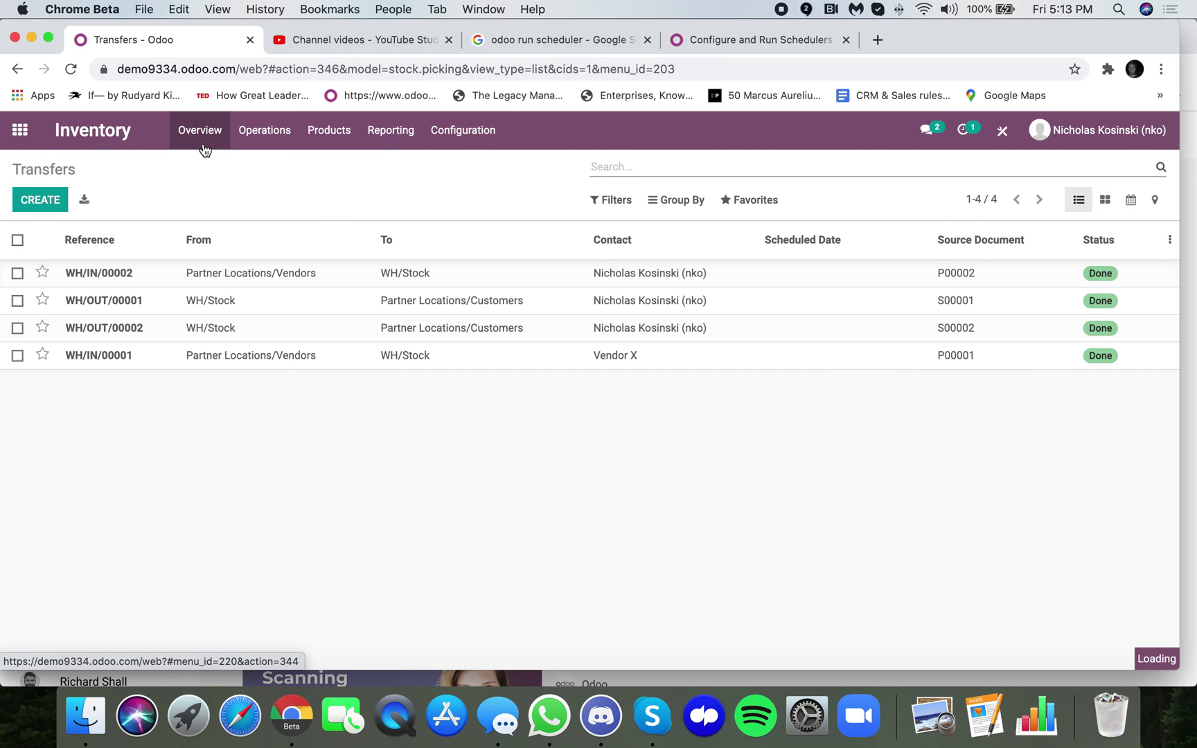
{"action": "left_click", "coordinate": [338, 135]}
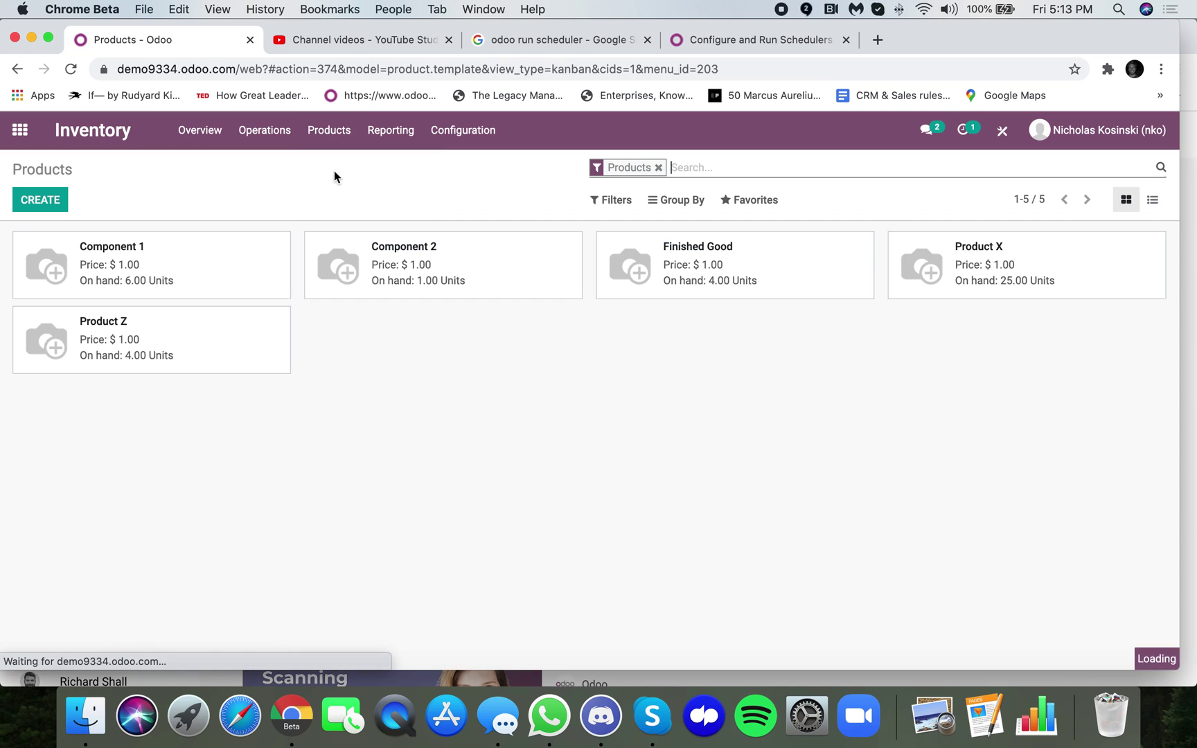
{"action": "left_click", "coordinate": [417, 279]}
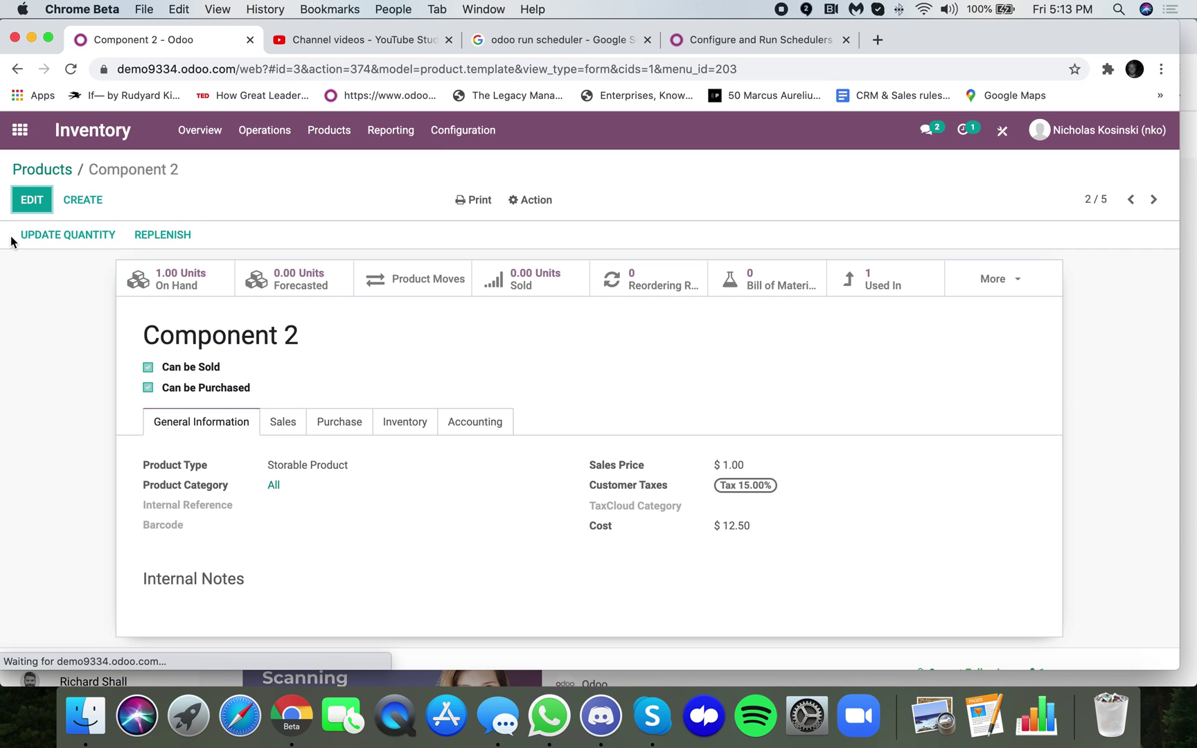
{"action": "left_click", "coordinate": [64, 236]}
{"action": "left_click", "coordinate": [33, 199]}
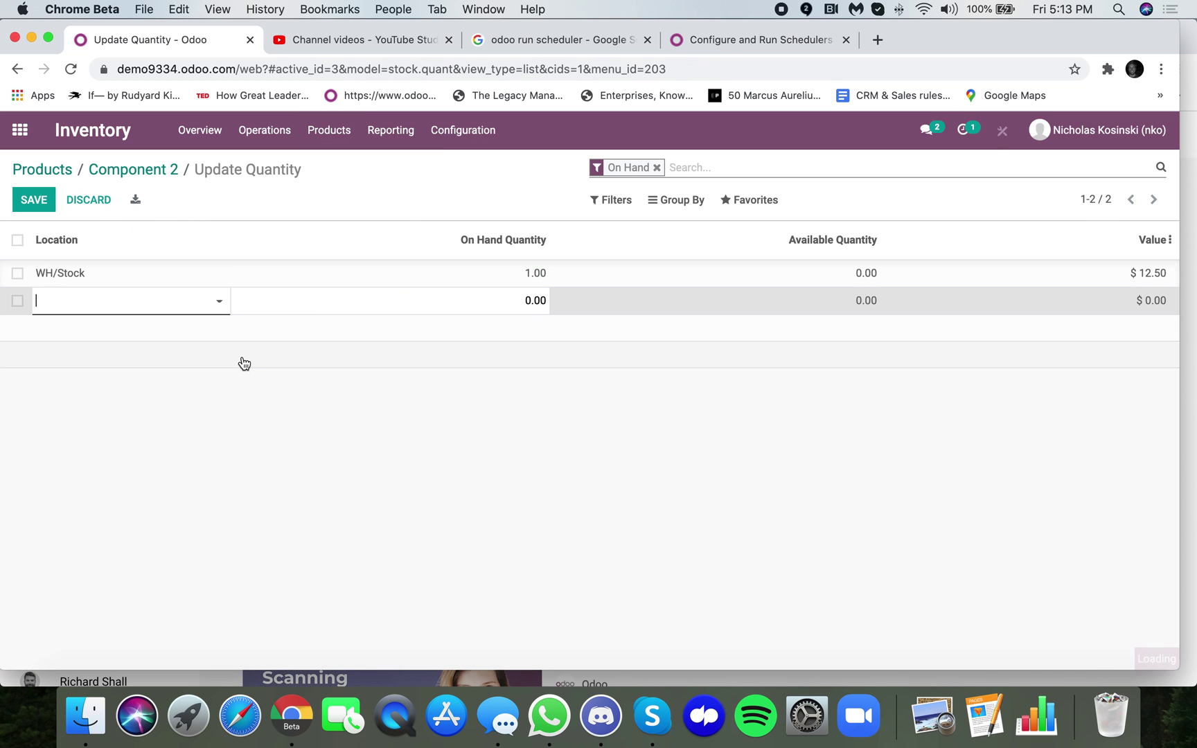
{"action": "left_click", "coordinate": [179, 309]}
{"action": "left_click", "coordinate": [183, 342]}
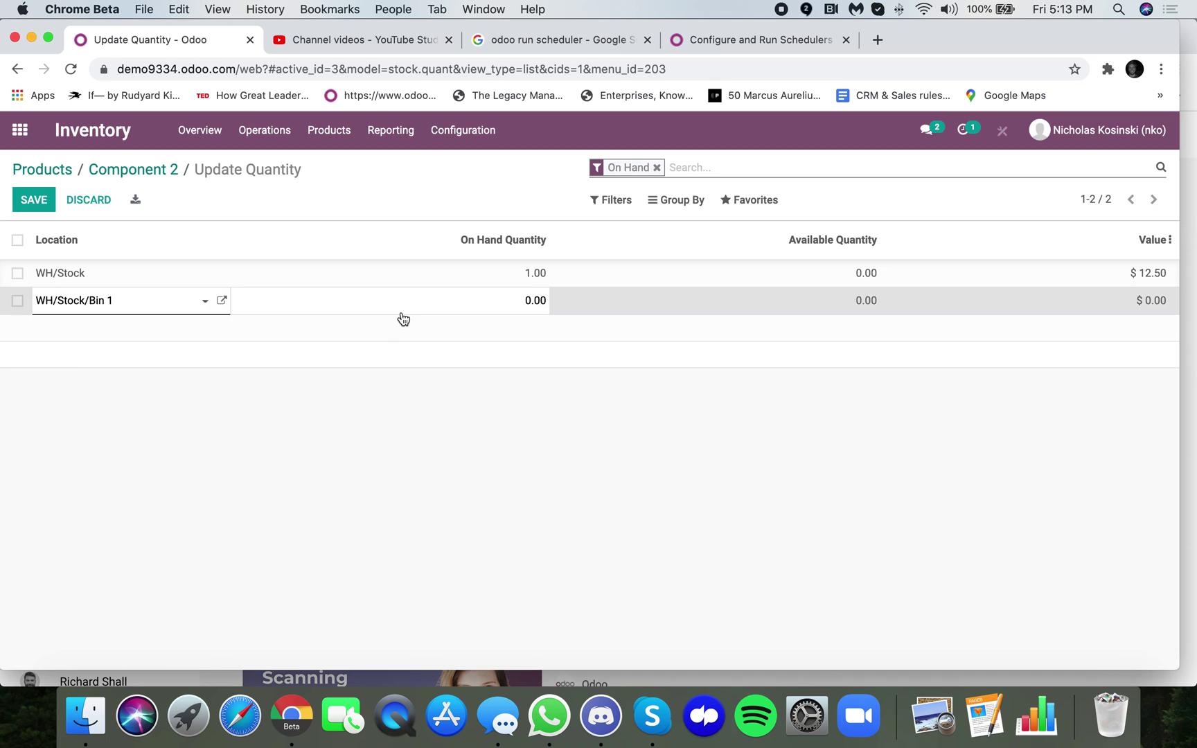
{"action": "type", "text": "55"}
{"action": "left_click", "coordinate": [431, 508]}
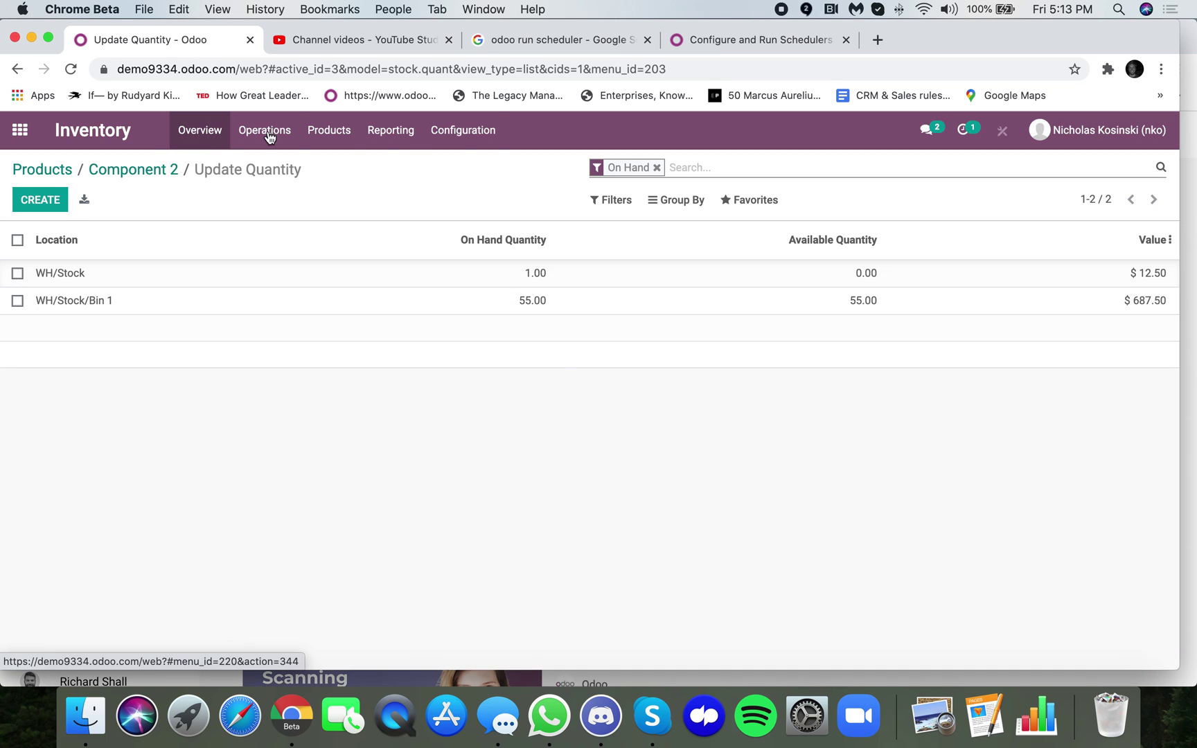
Check Bin 1's current stock, expanding the Component 2 group
{"action": "left_click", "coordinate": [463, 133]}
{"action": "left_click", "coordinate": [485, 227]}
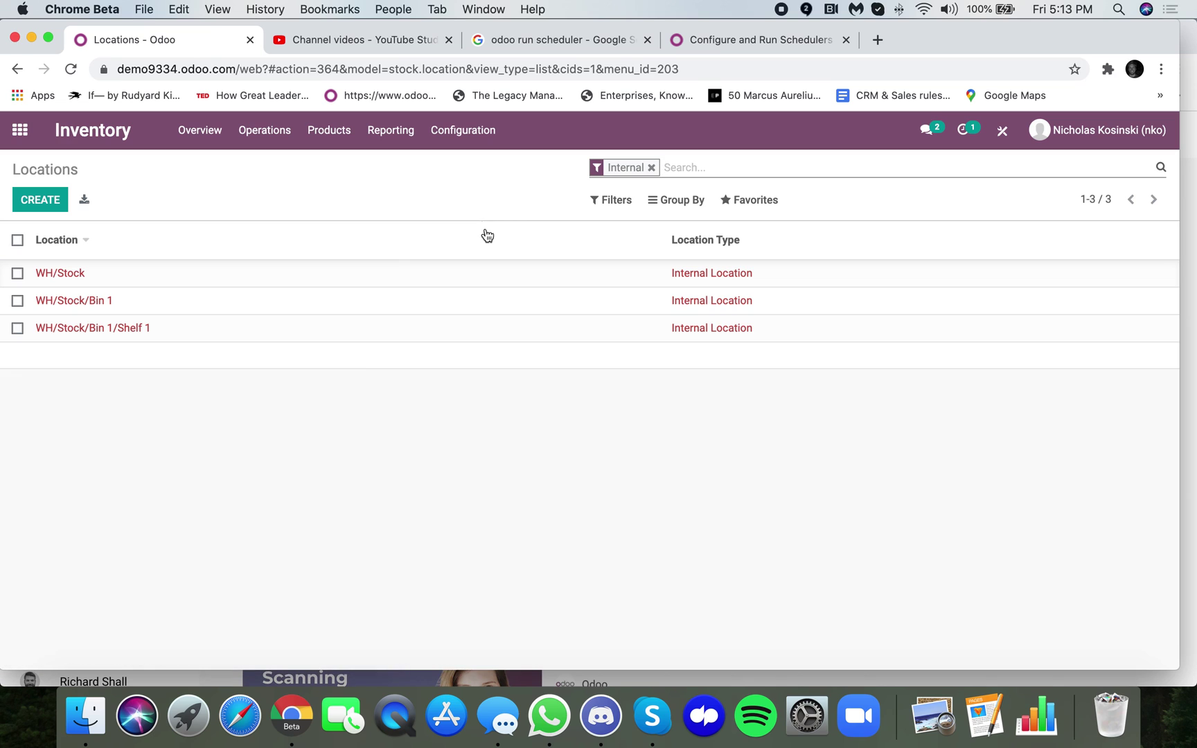
{"action": "left_click", "coordinate": [387, 305]}
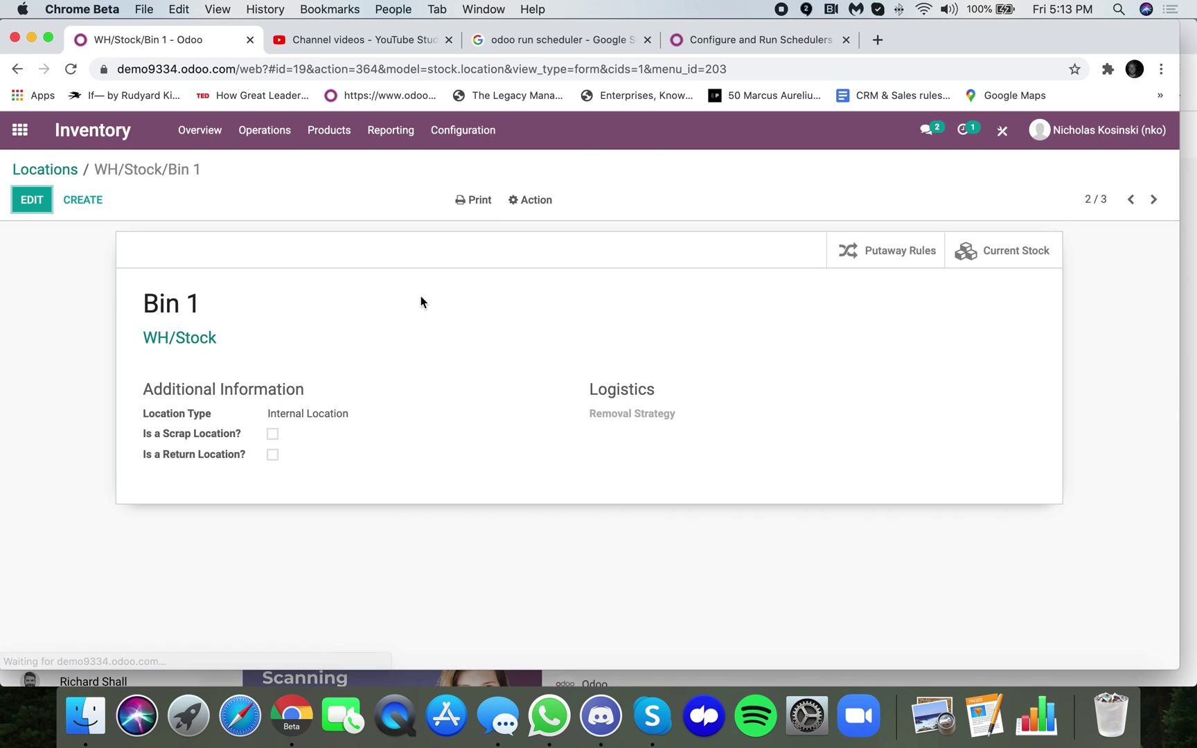
{"action": "left_click", "coordinate": [969, 249]}
{"action": "left_click", "coordinate": [127, 298]}
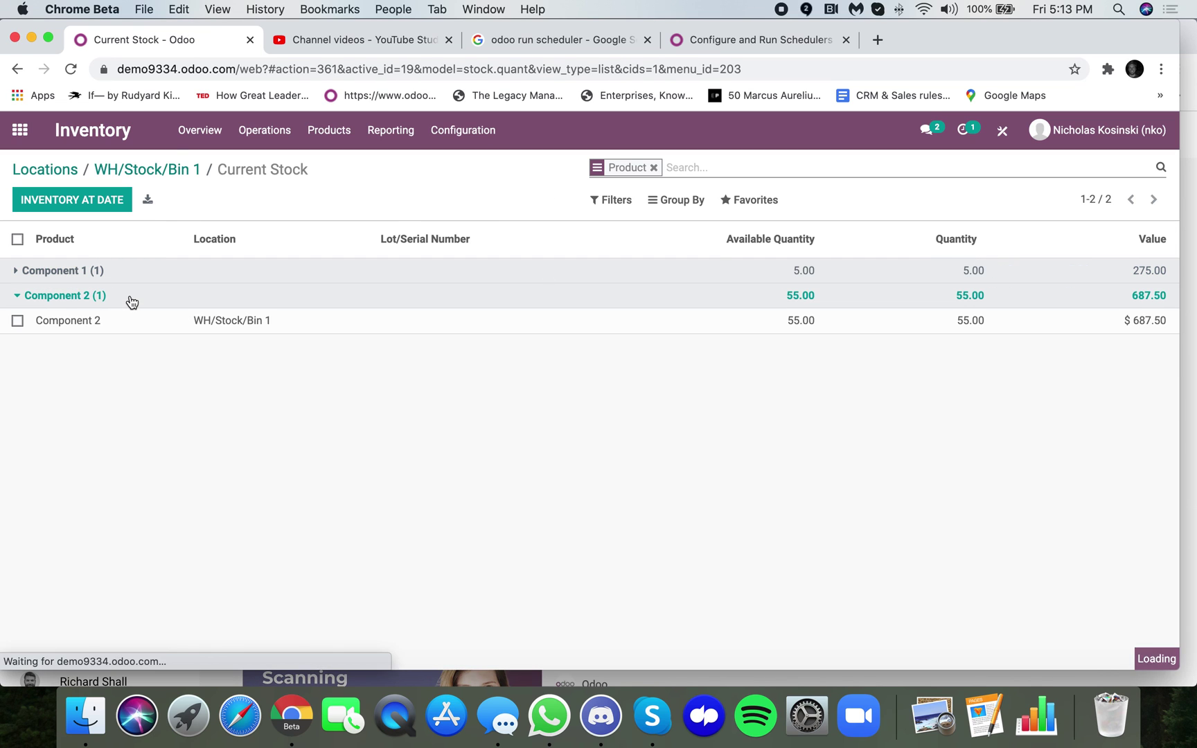
{"action": "left_click", "coordinate": [142, 169]}
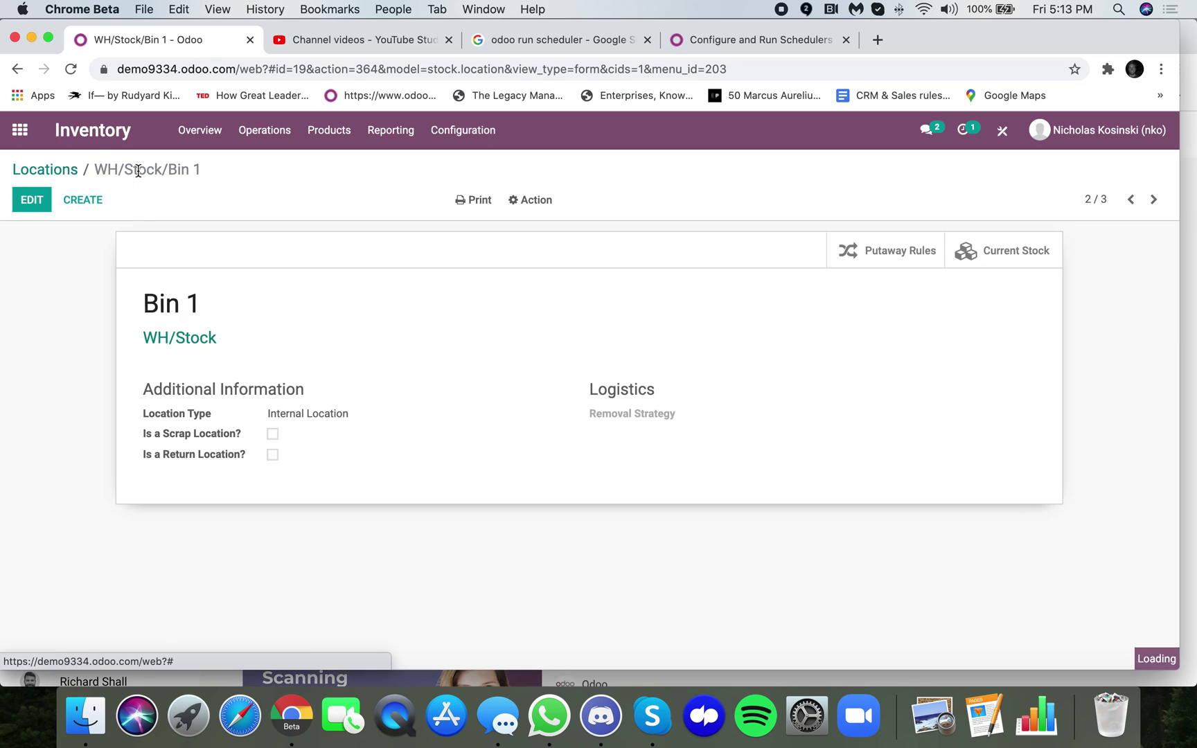
Check Shelf 1's current stock, expanding Component 1 to show its 5.00 units
{"action": "left_click", "coordinate": [66, 170]}
{"action": "left_click", "coordinate": [156, 332]}
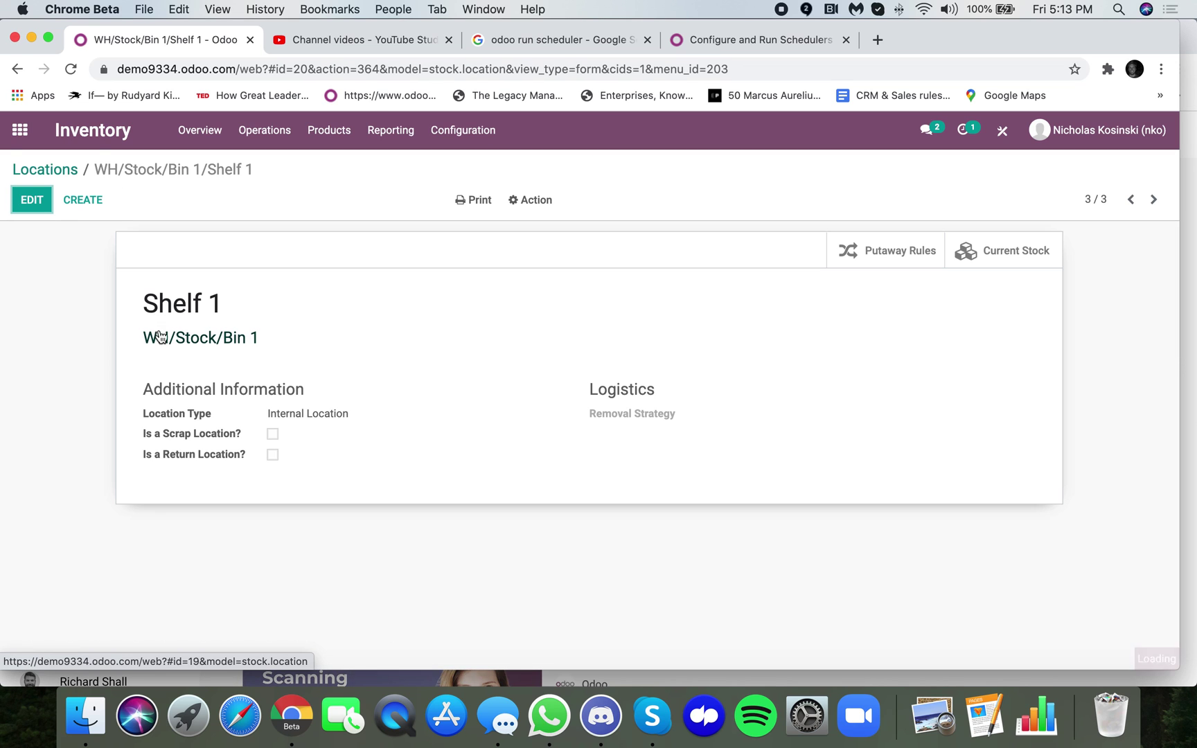
{"action": "left_click", "coordinate": [1005, 249]}
{"action": "left_click", "coordinate": [262, 280]}
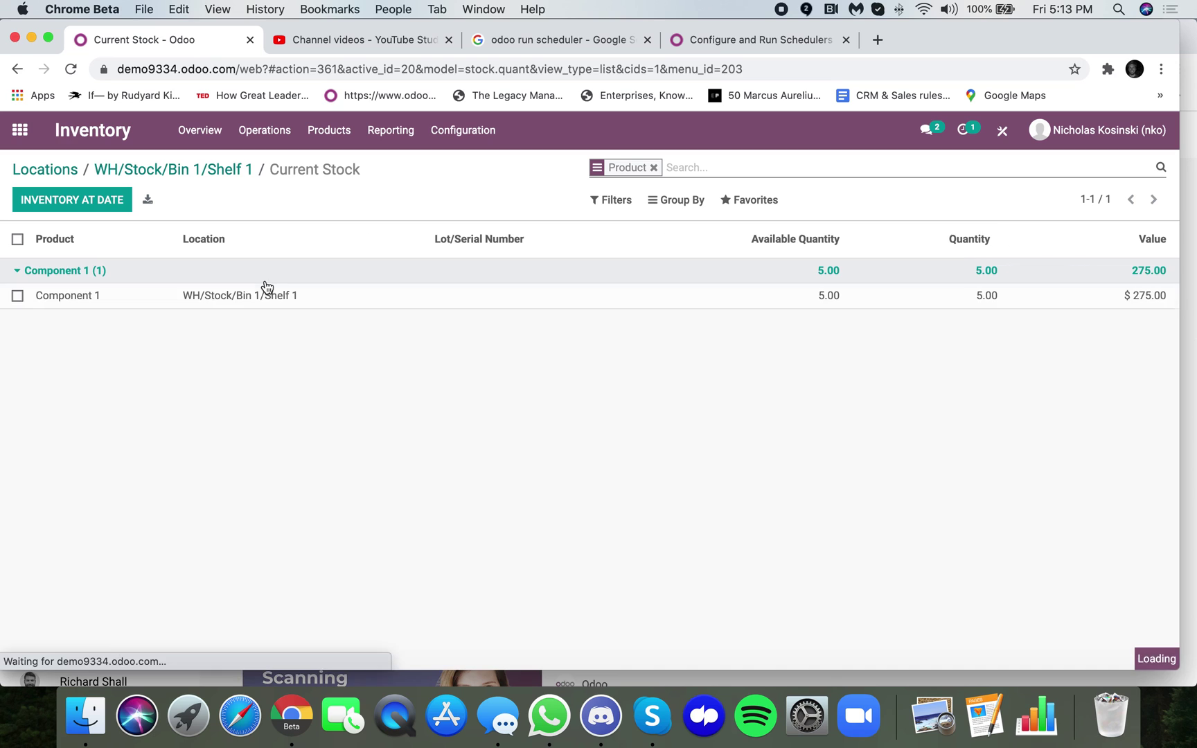
Show the Inventory Report grouped by Location, expanding the WH/Stock and WH/Stock/Bin 1 groups
{"action": "left_click", "coordinate": [391, 130]}
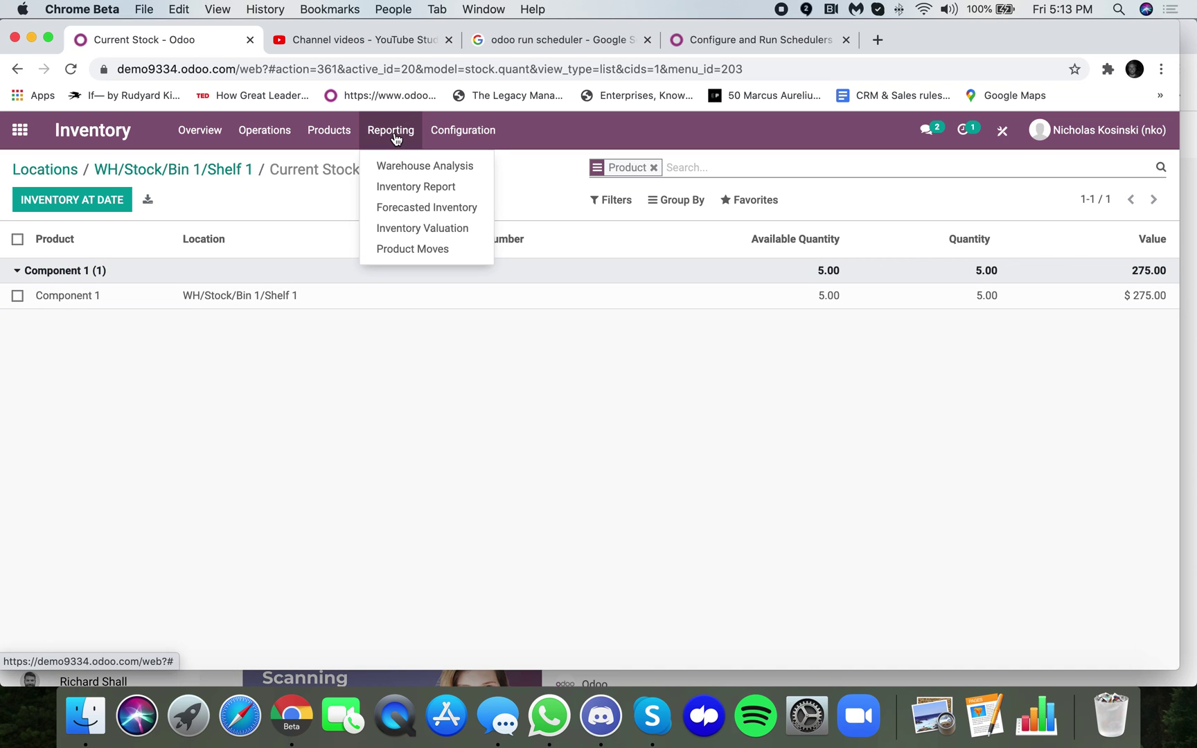
{"action": "left_click", "coordinate": [406, 188]}
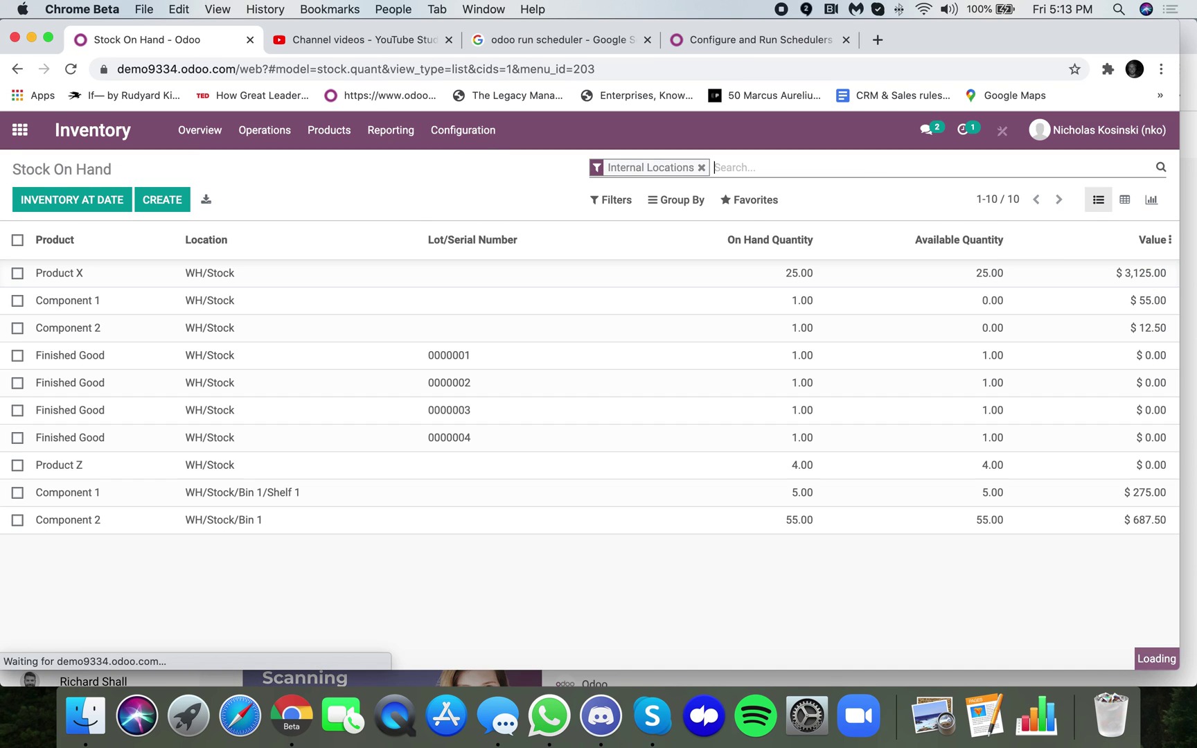
{"action": "left_click", "coordinate": [681, 199]}
{"action": "left_click", "coordinate": [685, 246]}
{"action": "left_click", "coordinate": [574, 414]}
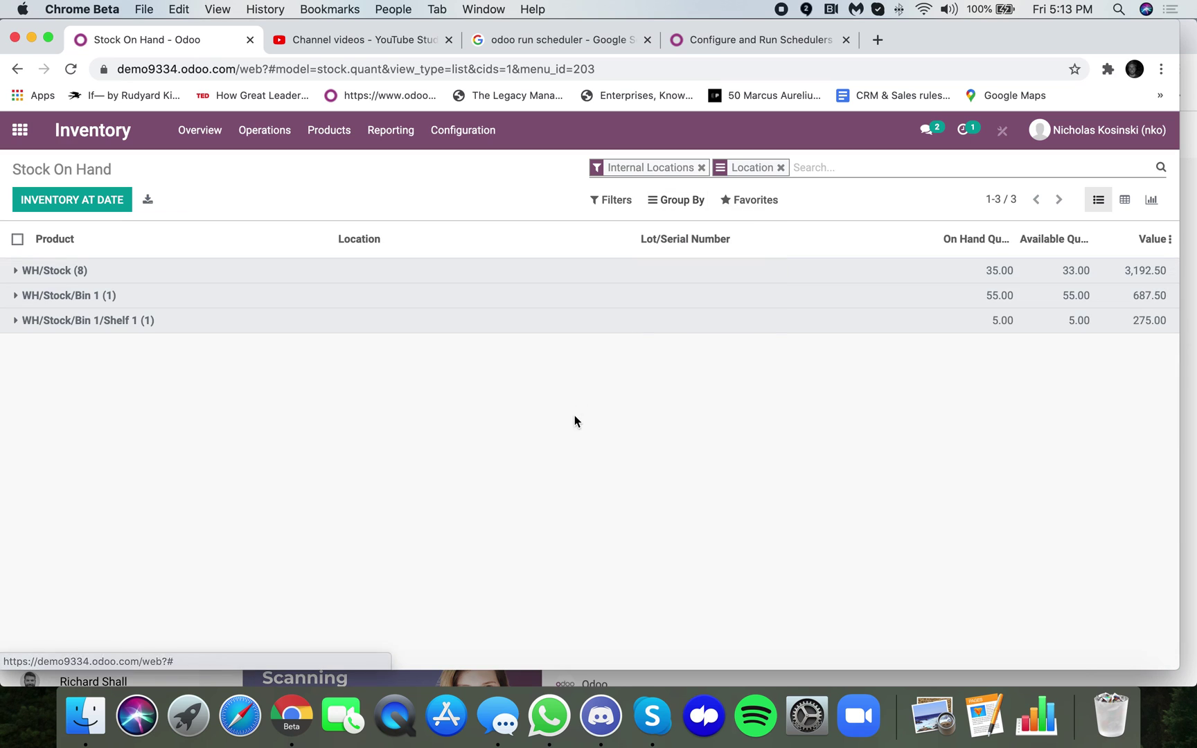
{"action": "left_click", "coordinate": [365, 271]}
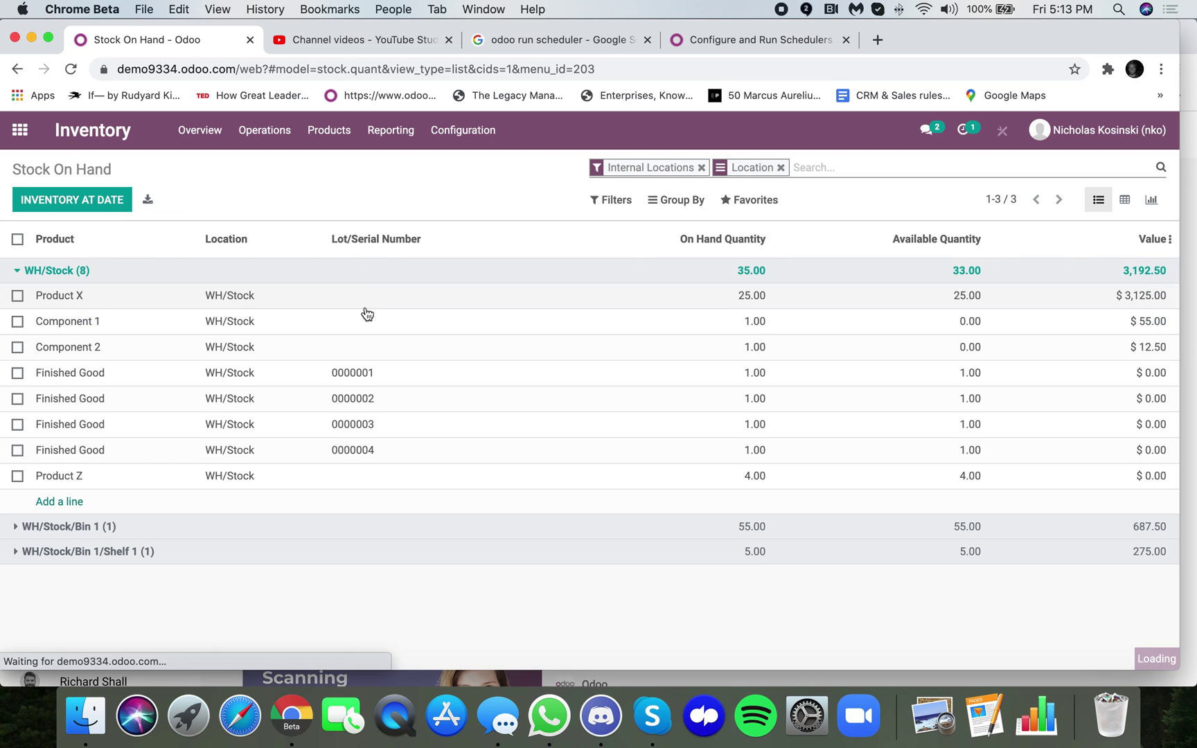
{"action": "left_click", "coordinate": [327, 527]}
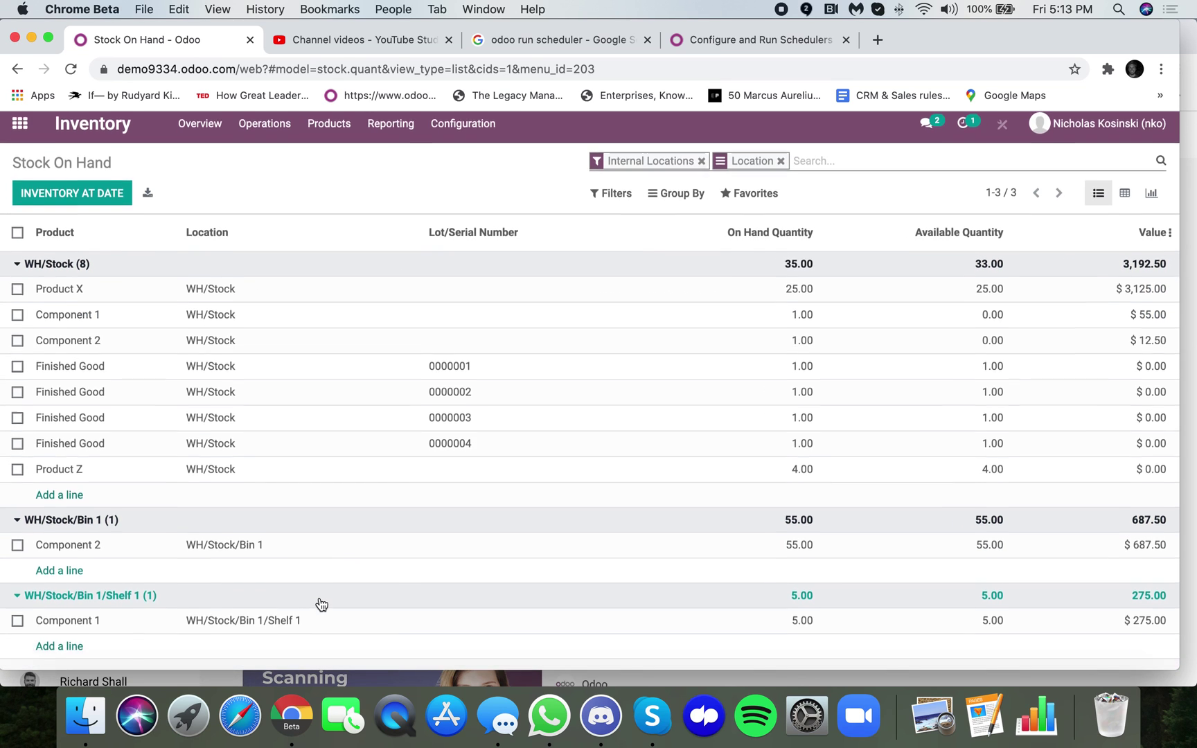
{"action": "left_click", "coordinate": [266, 133]}
Create a new inventory adjustment and start its inventory count
{"action": "left_click", "coordinate": [298, 207]}
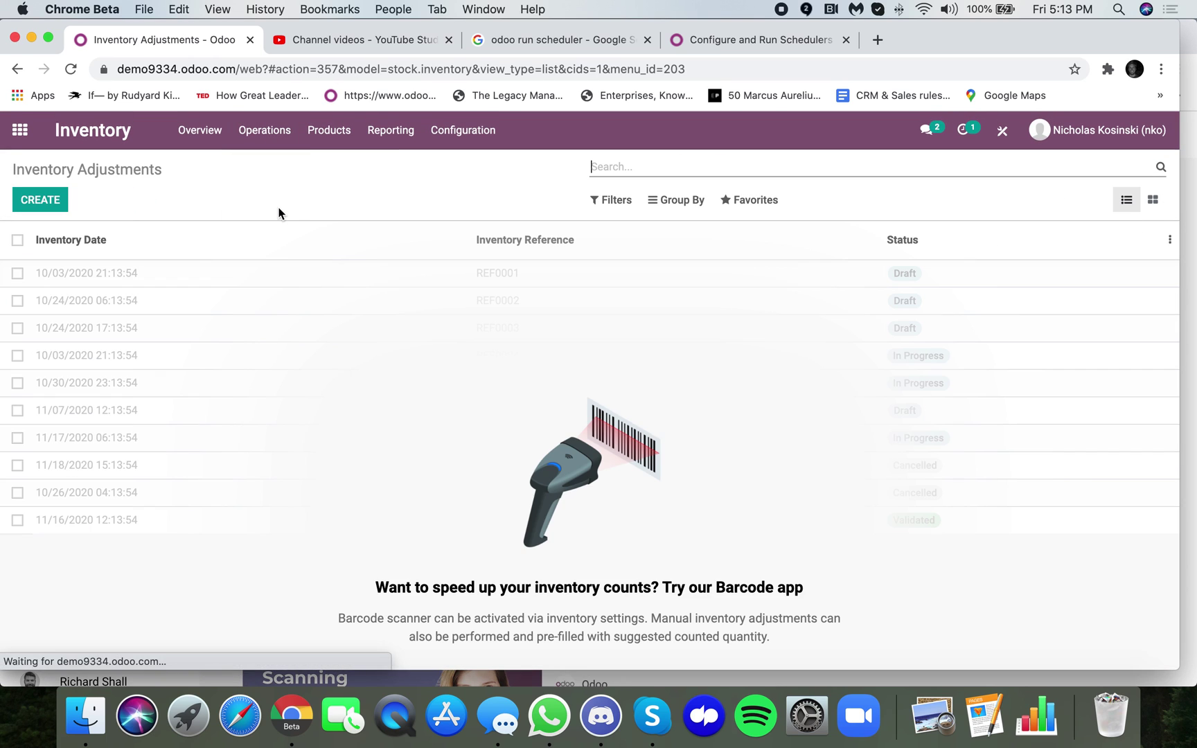
{"action": "left_click", "coordinate": [40, 206]}
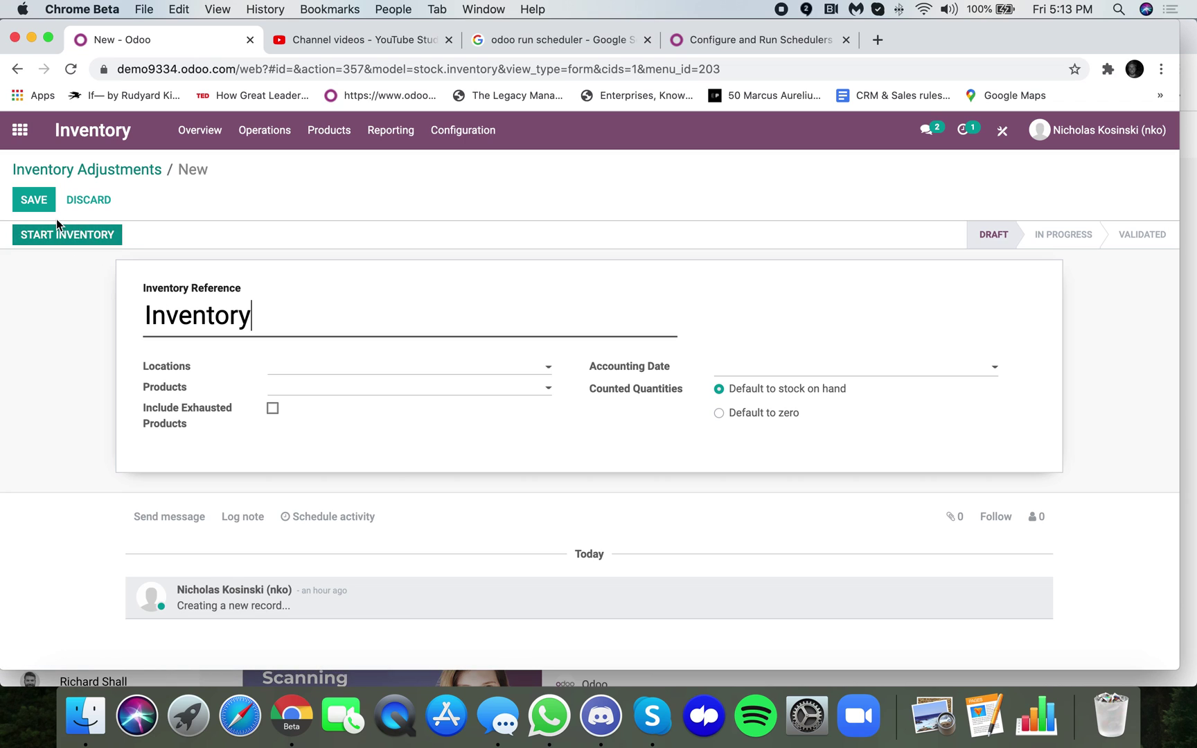
{"action": "left_click", "coordinate": [58, 235]}
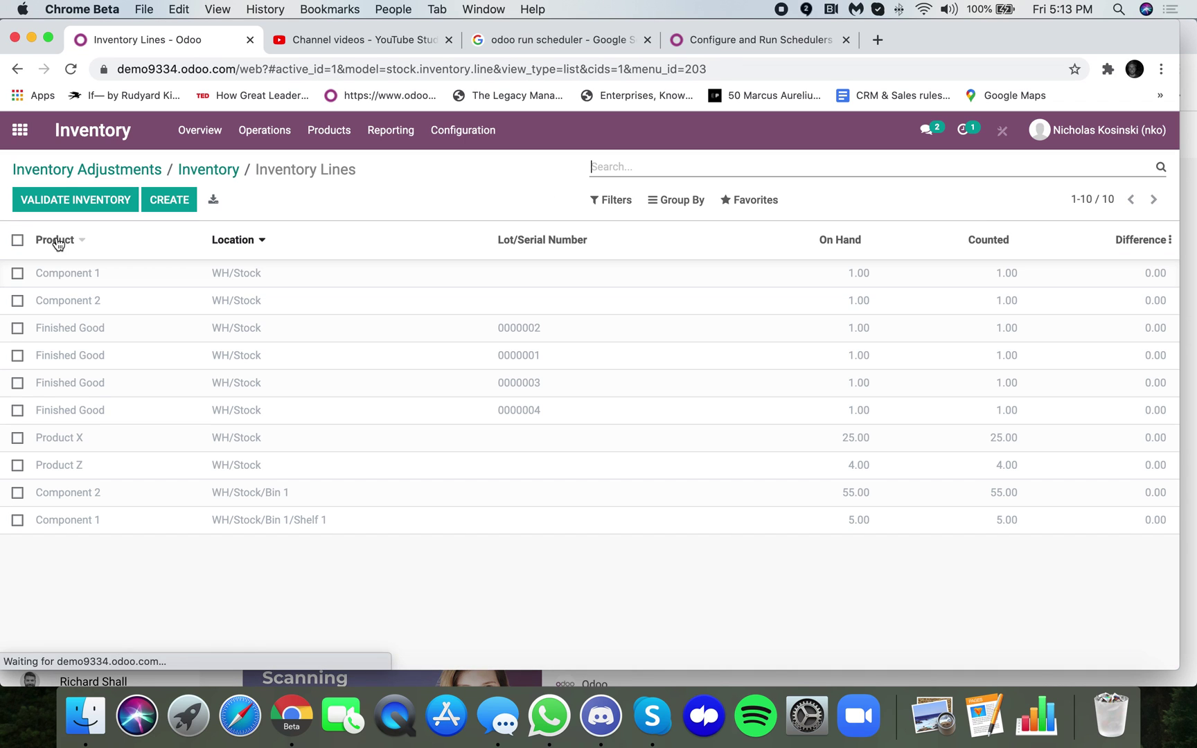
Group the adjustment lines by Location and expand the Bin 1, Shelf 1 and WH/Stock groups
{"action": "left_click", "coordinate": [683, 200]}
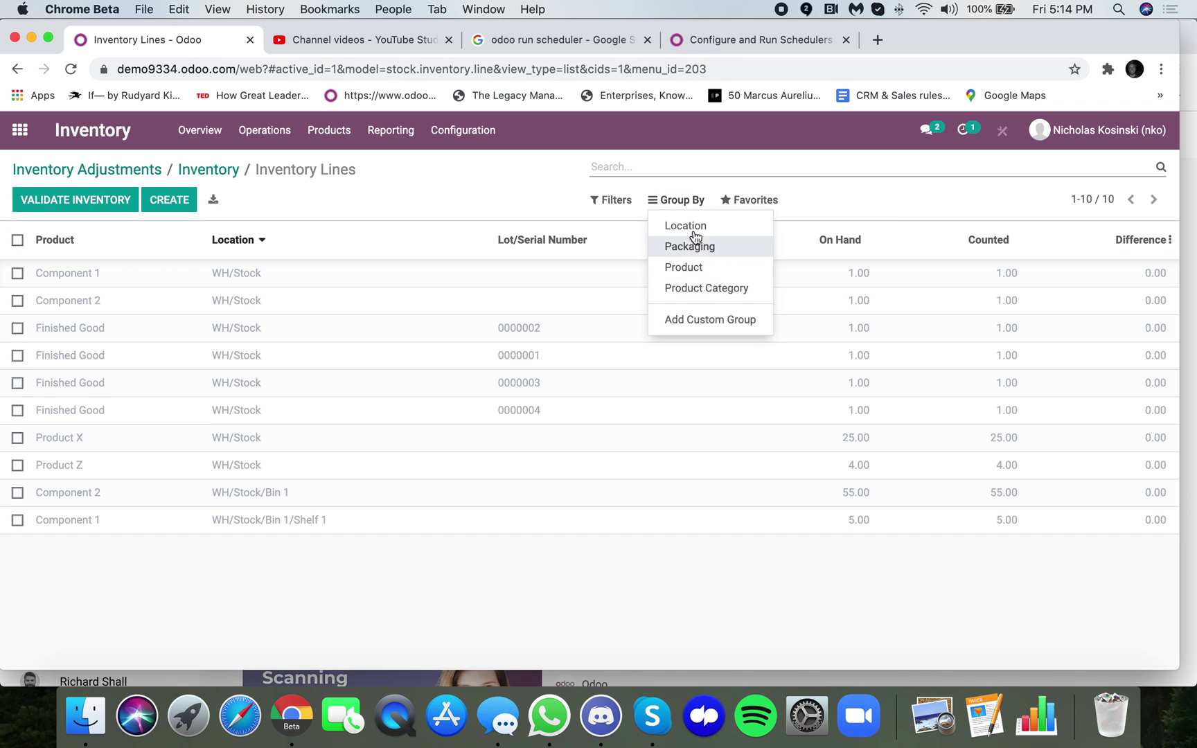
{"action": "left_click", "coordinate": [689, 227]}
{"action": "left_click", "coordinate": [627, 430]}
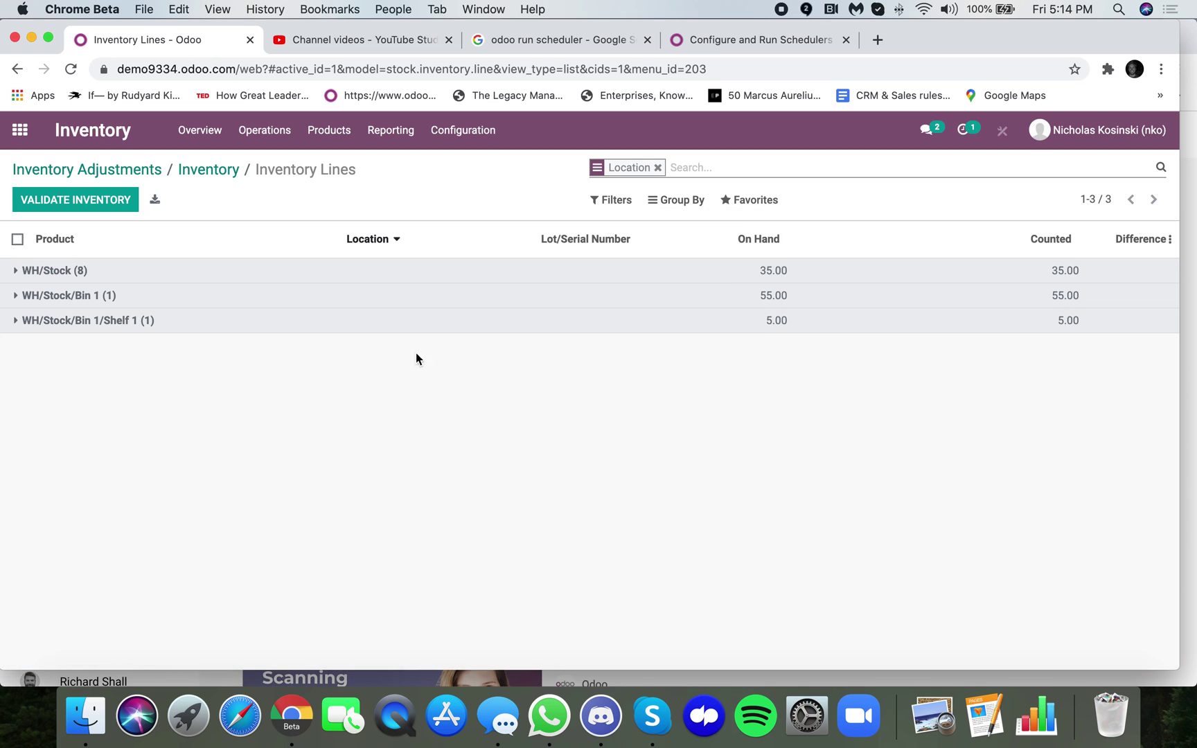
{"action": "left_click", "coordinate": [349, 301]}
{"action": "left_click", "coordinate": [347, 368]}
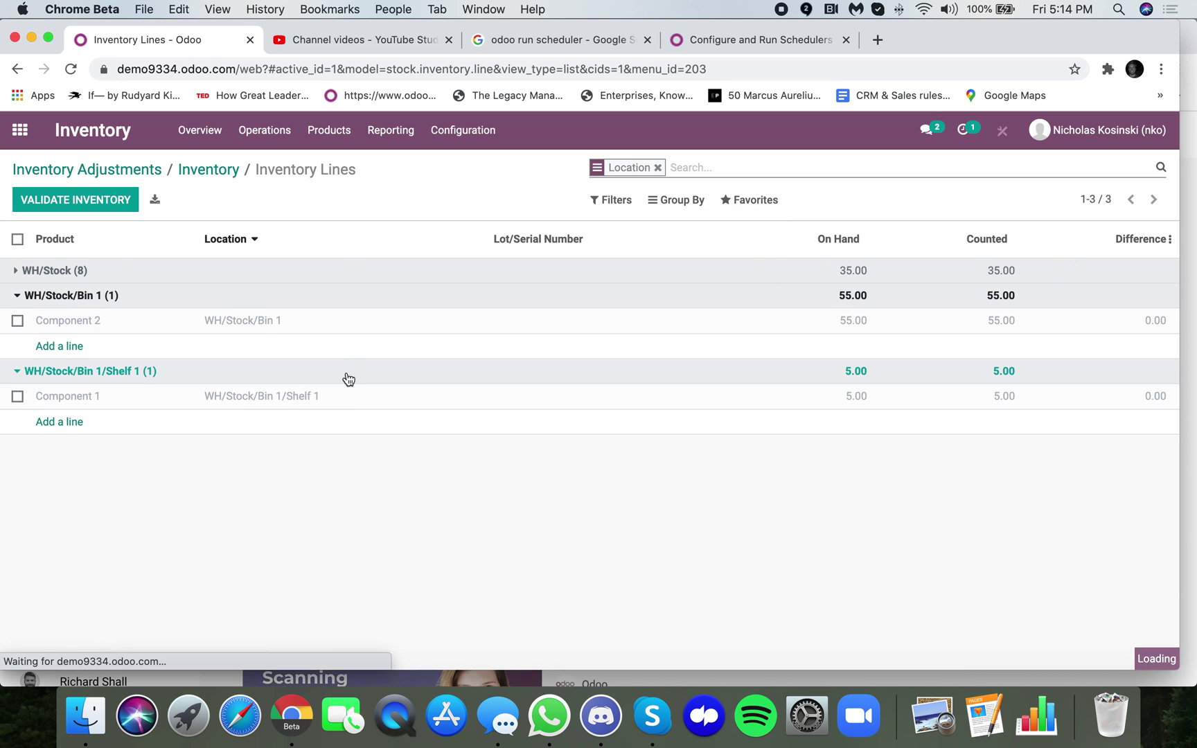
{"action": "left_click", "coordinate": [399, 271]}
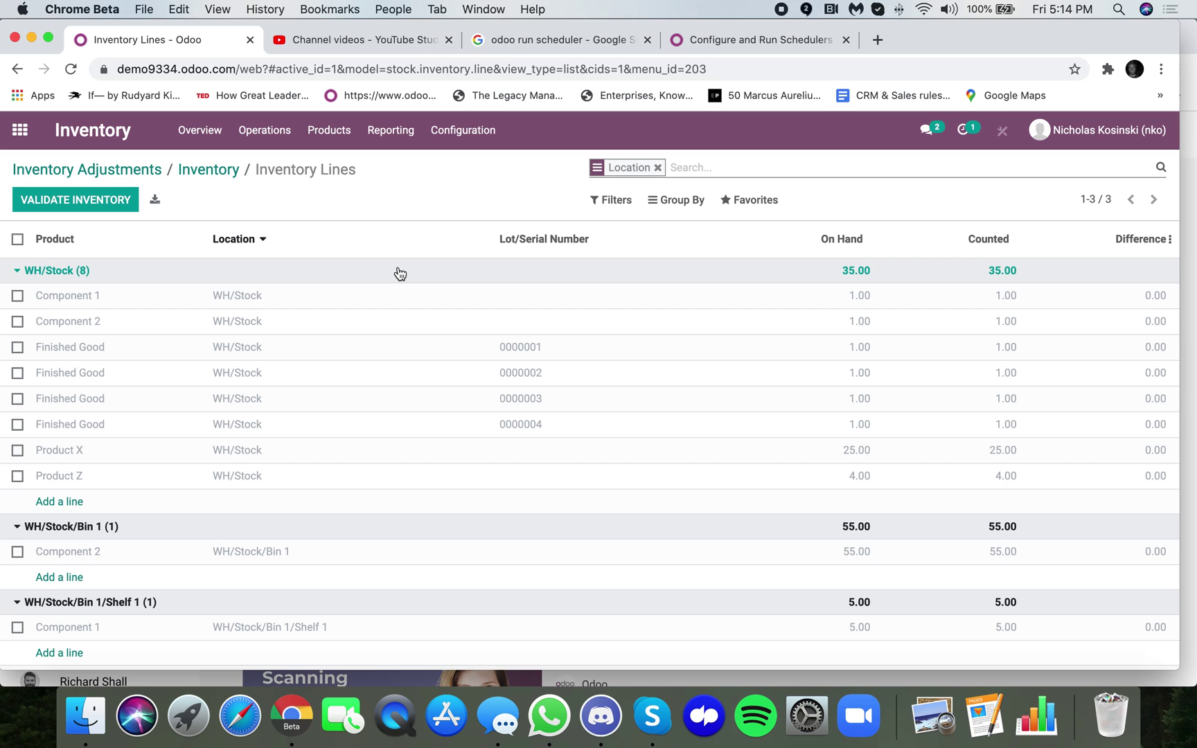
Start a new transfer from Operations > Transfers
{"action": "left_click", "coordinate": [199, 129]}
{"action": "left_click", "coordinate": [259, 129]}
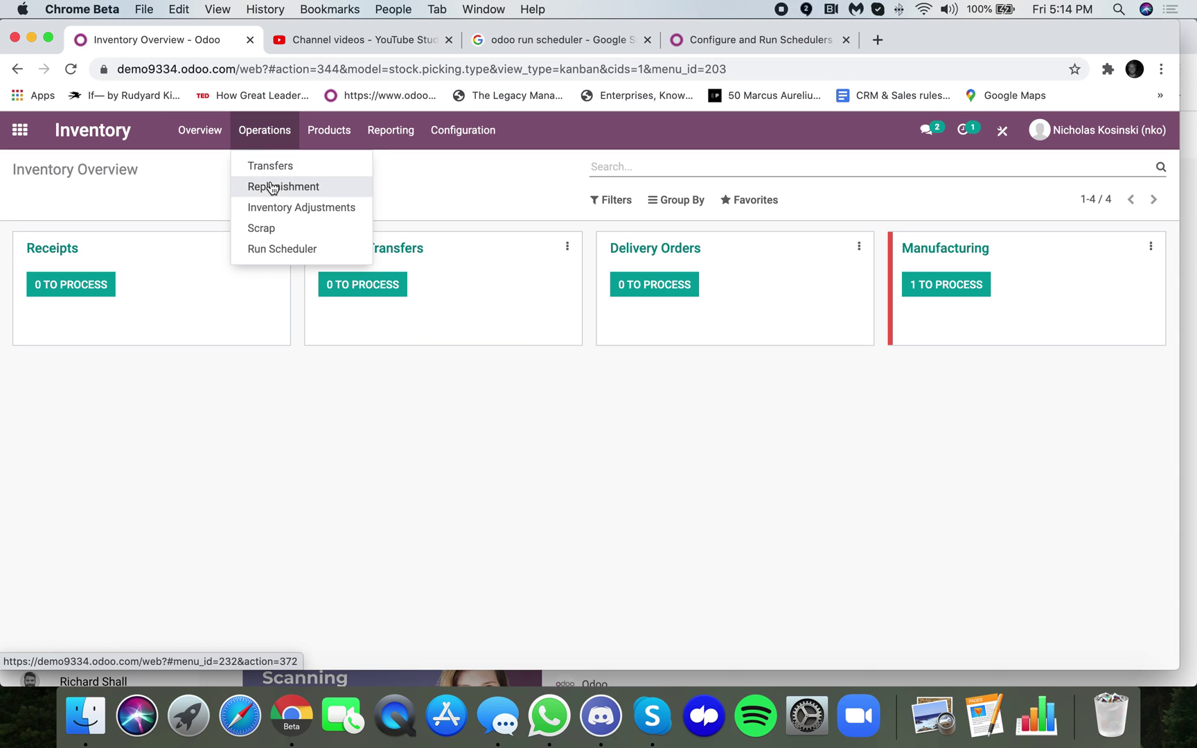
{"action": "left_click", "coordinate": [270, 167]}
{"action": "left_click", "coordinate": [265, 129]}
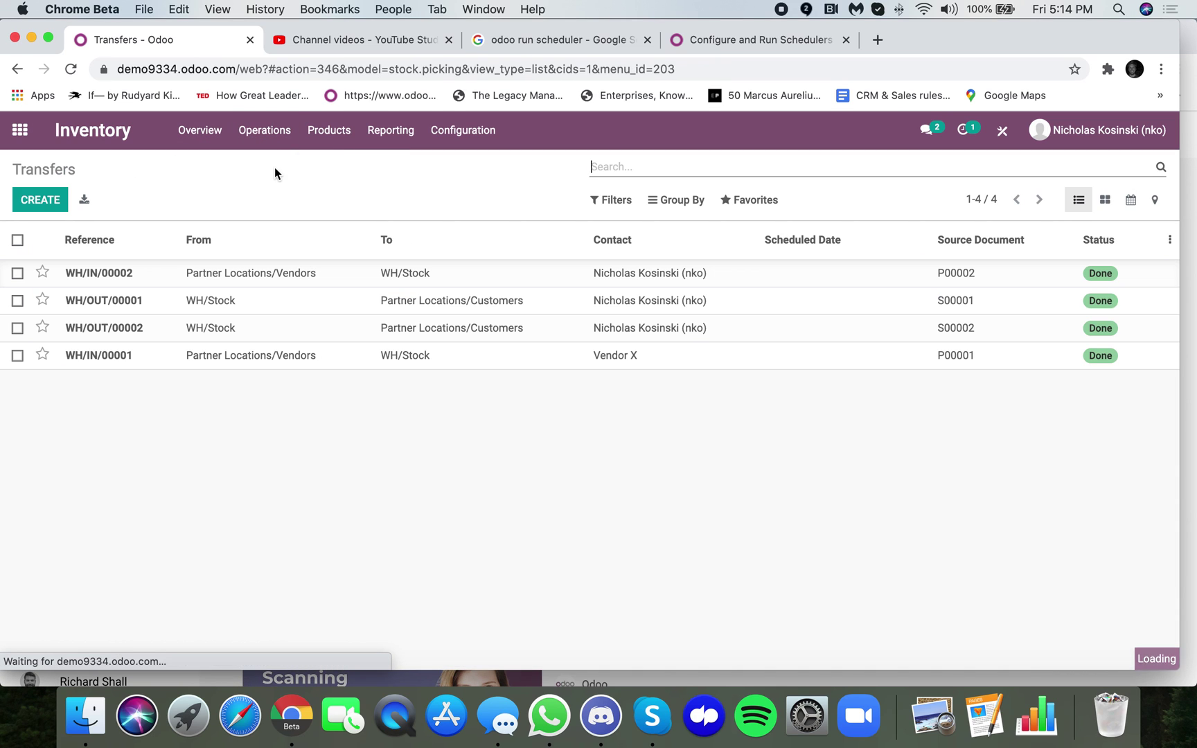
{"action": "left_click", "coordinate": [29, 199]}
Search the source location field using 'bin' and 'wh'
{"action": "left_click", "coordinate": [353, 351]}
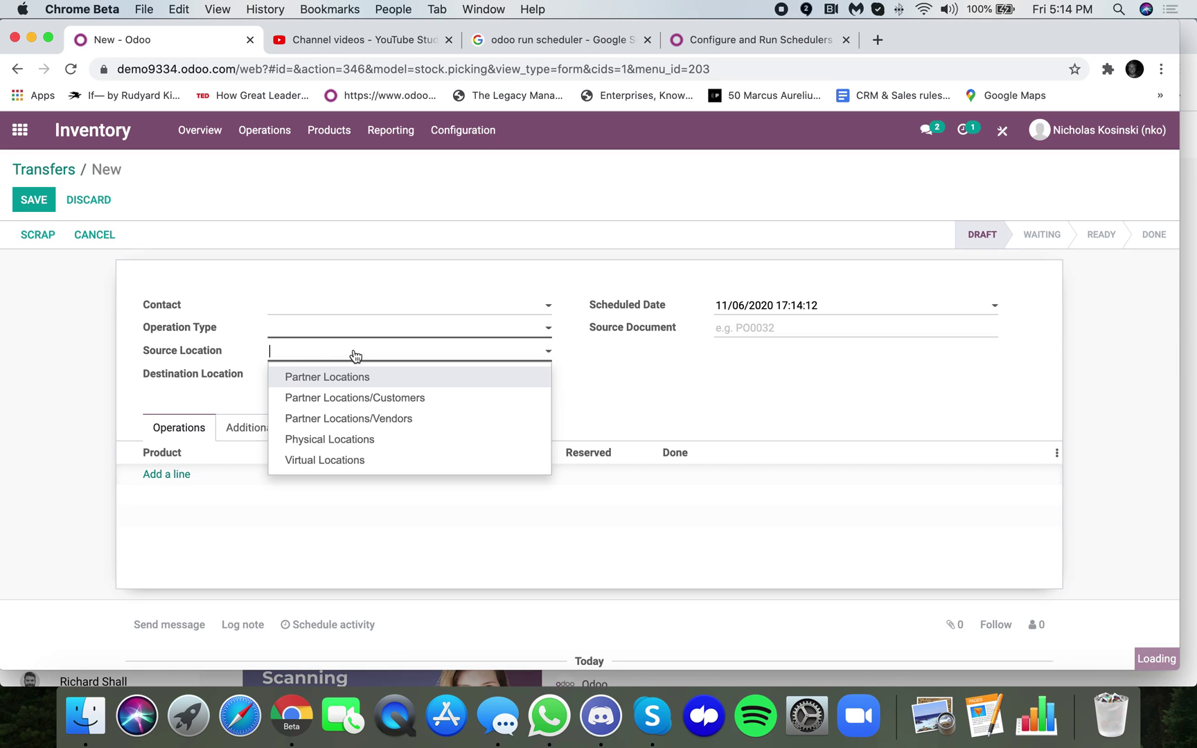
{"action": "left_click", "coordinate": [146, 369]}
{"action": "left_click", "coordinate": [290, 357]}
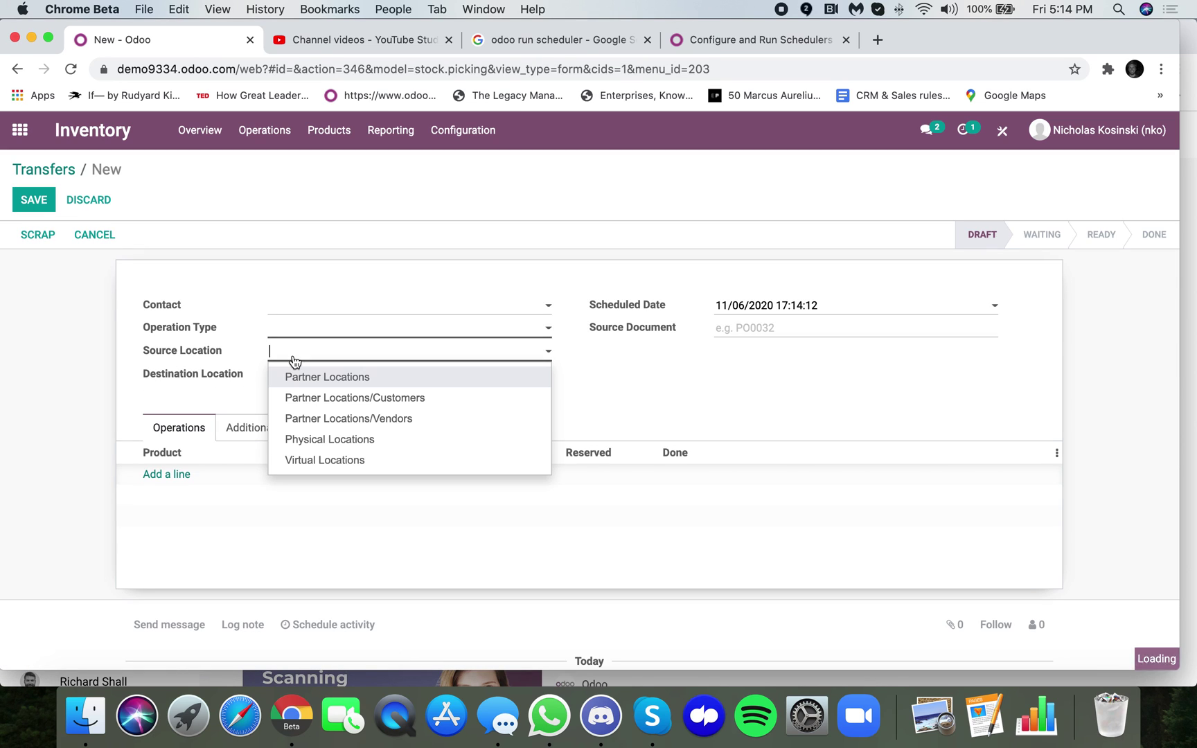
{"action": "type", "text": "bin"}
{"action": "key", "text": "BackSpace"}
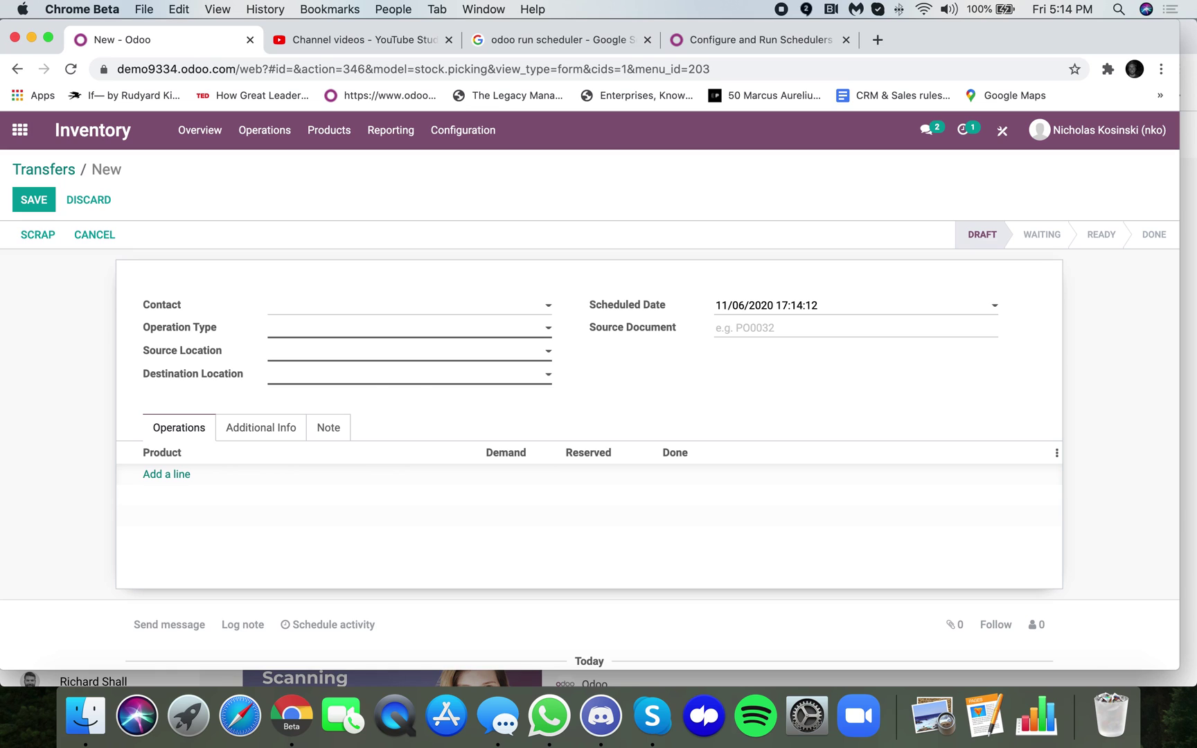
{"action": "type", "text": "wh"}
Set Operation Type to demo9334: Receipts and replace the WH/Stock destination by typing 'bi'
{"action": "left_click", "coordinate": [308, 330]}
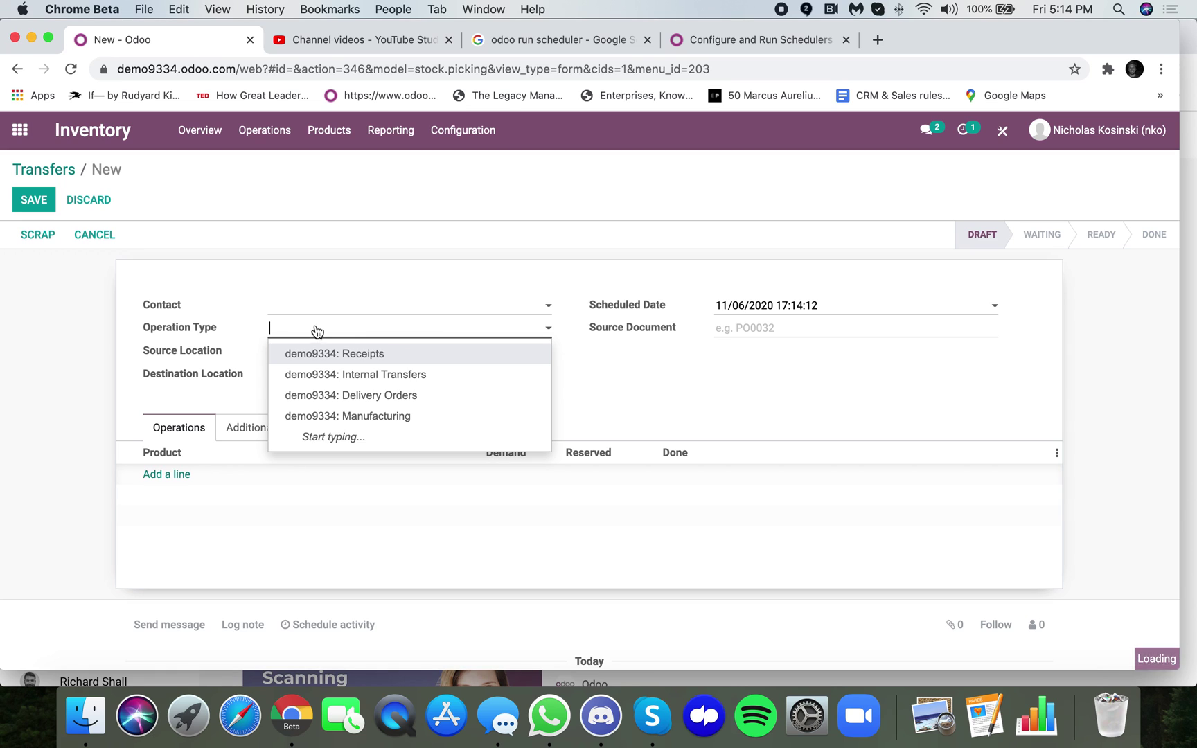
{"action": "left_click", "coordinate": [372, 360]}
{"action": "left_click", "coordinate": [346, 354]}
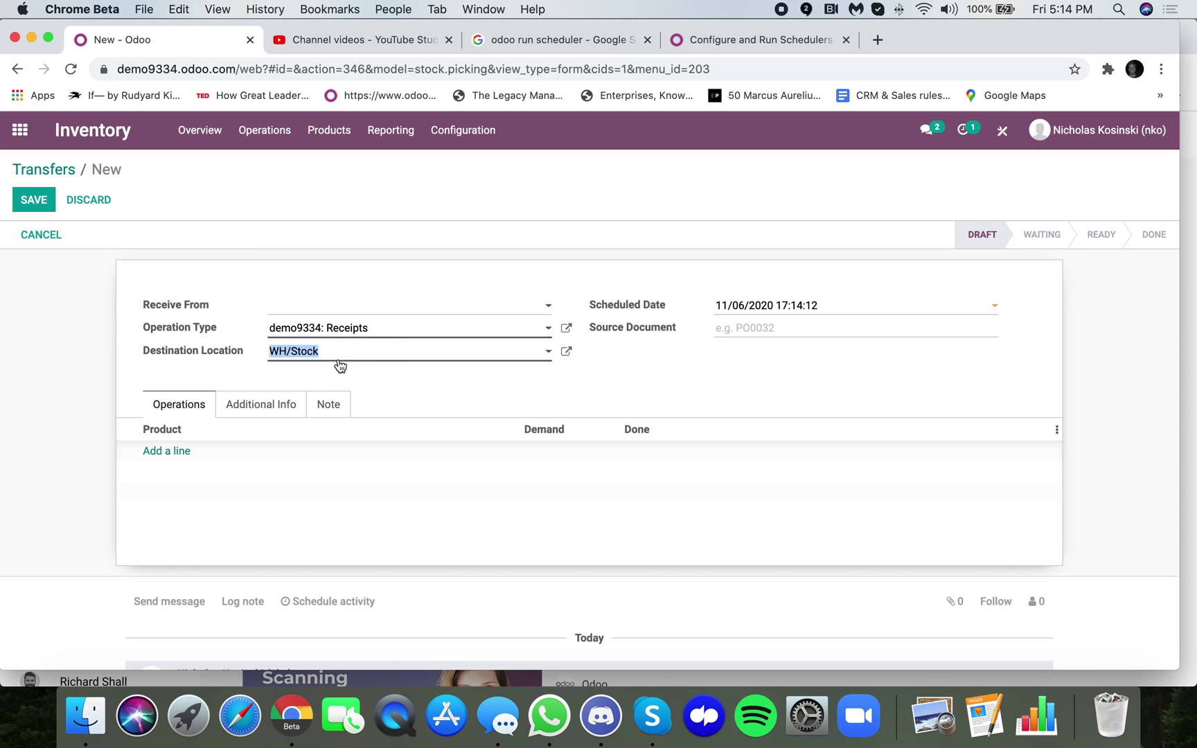
{"action": "type", "text": "bi"}
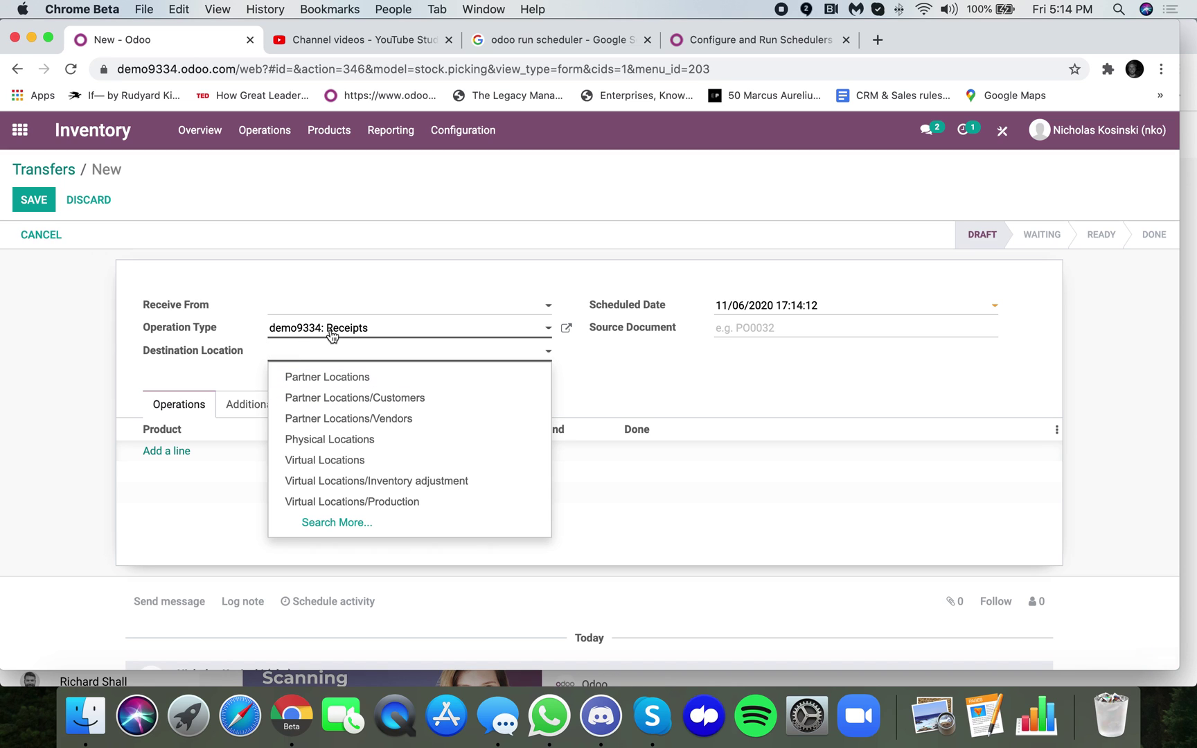
{"action": "left_click", "coordinate": [564, 328]}
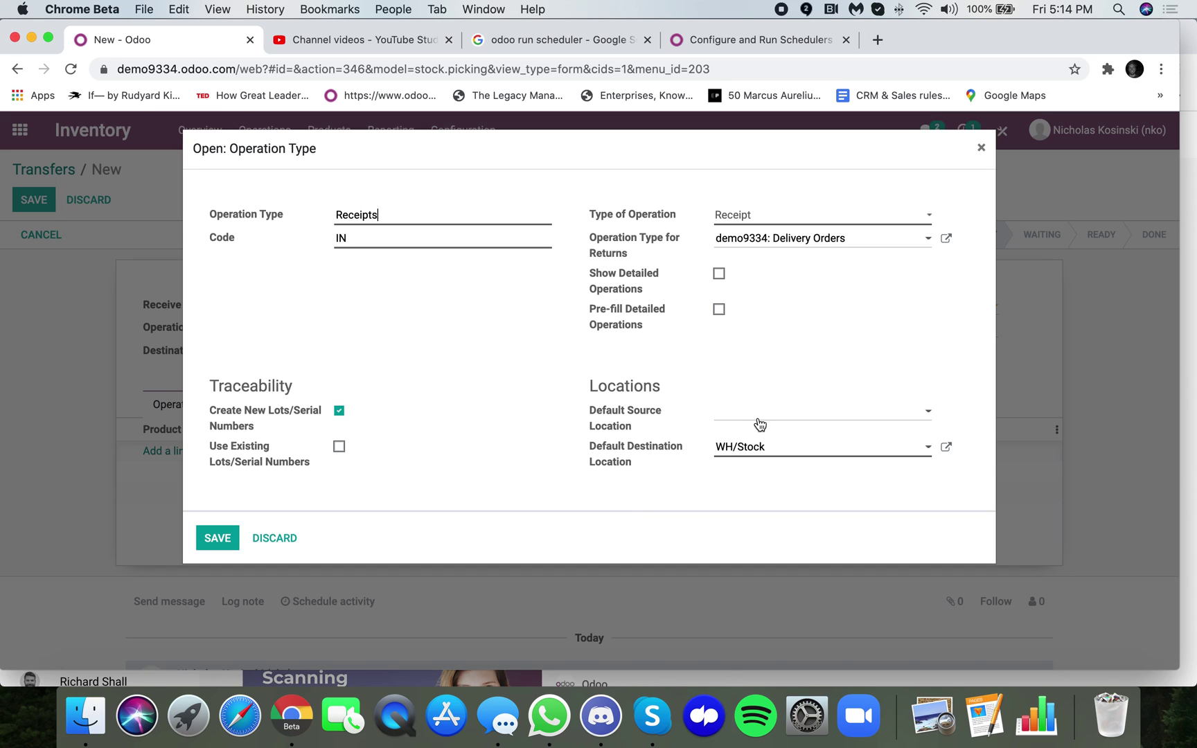
Close the Receipts operation type dialog unchanged, returning to the new transfer
{"action": "left_click", "coordinate": [260, 547]}
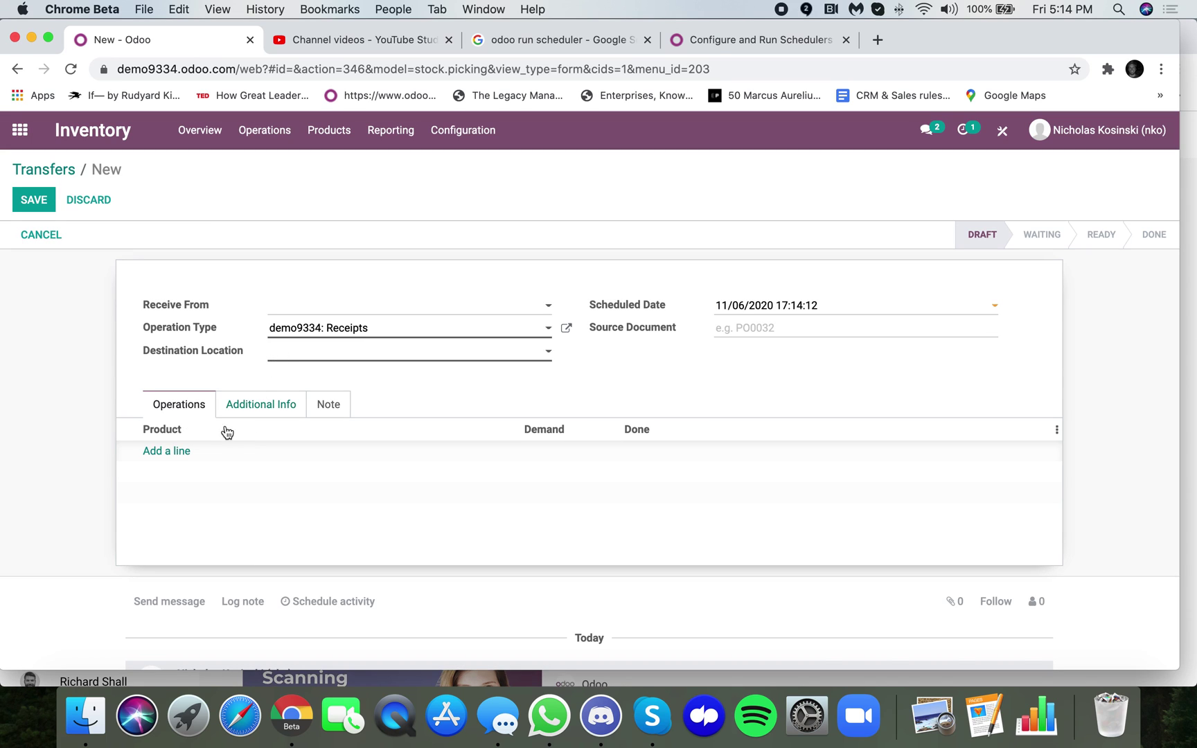
Add a Finished Good line bound for WH/Stock/Bin 1/Shelf 1, then discard this draft receipt
{"action": "left_click", "coordinate": [167, 452]}
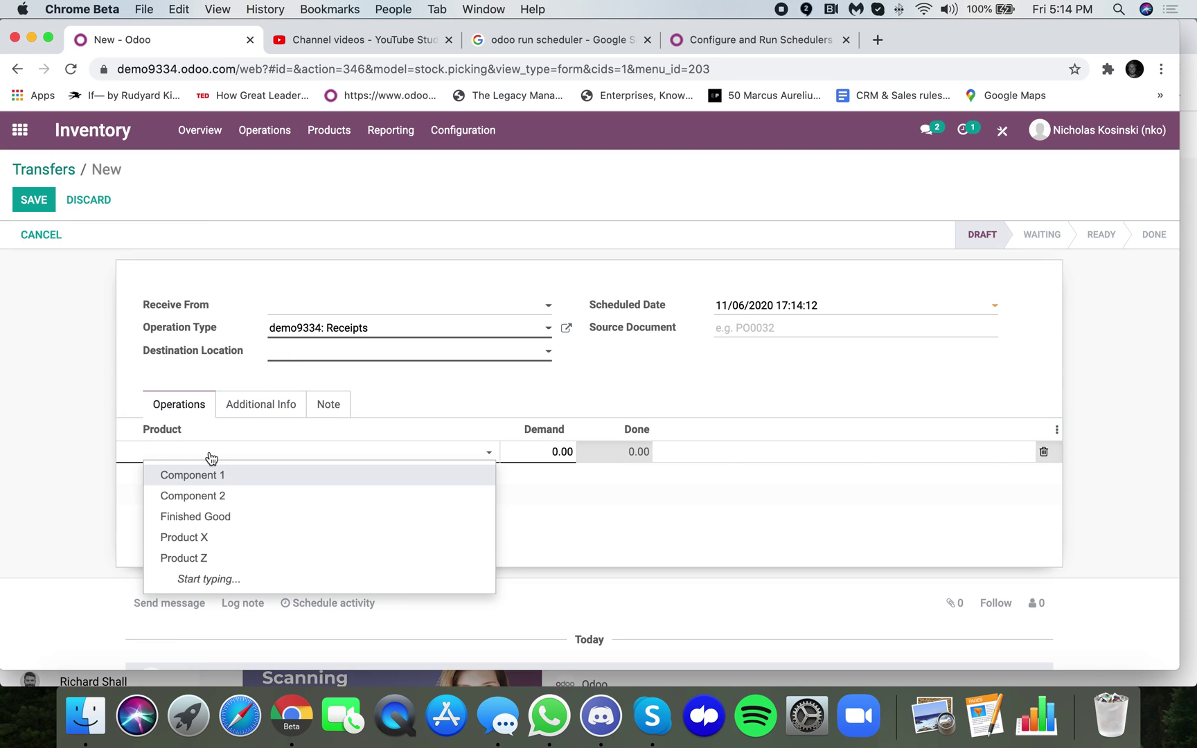
{"action": "left_click", "coordinate": [219, 516]}
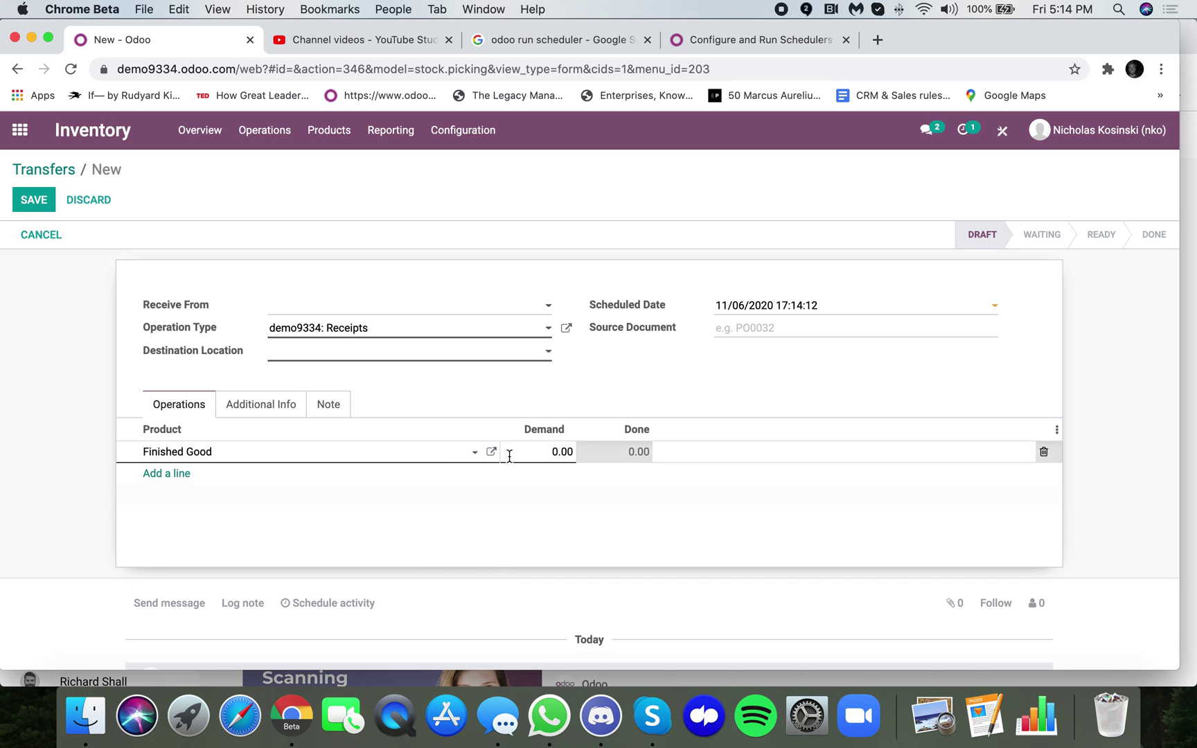
{"action": "left_click", "coordinate": [304, 355]}
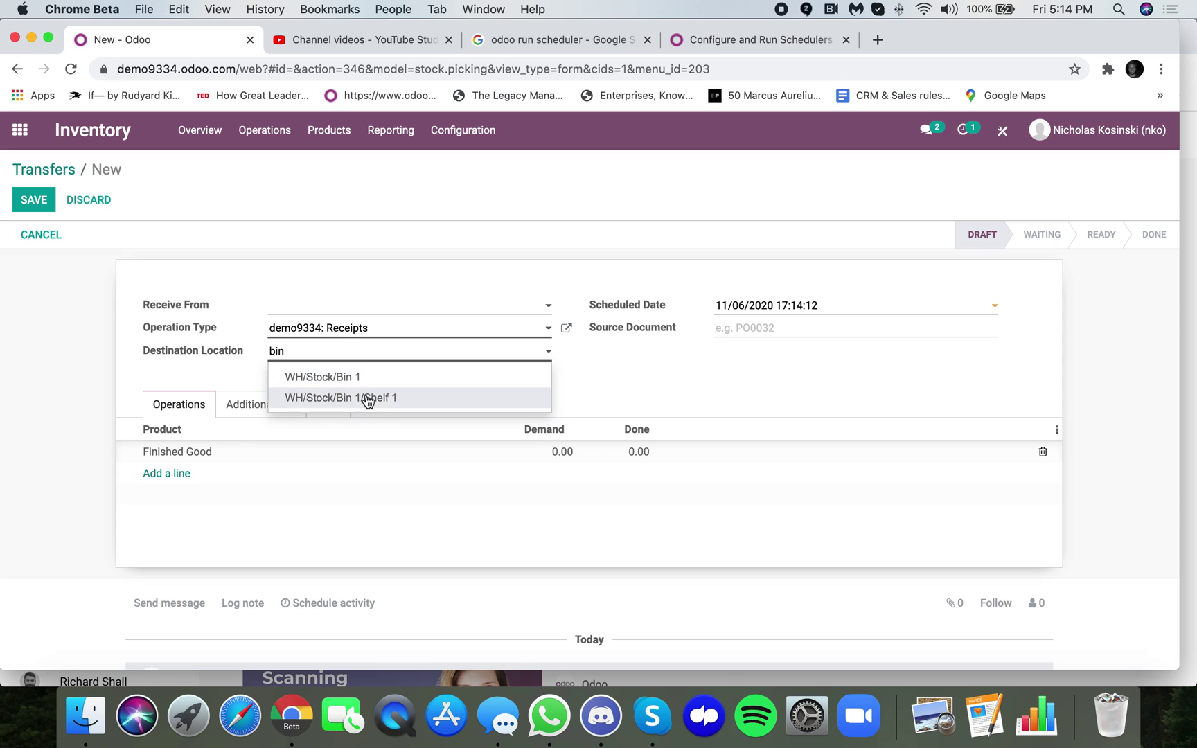
{"action": "left_click", "coordinate": [396, 396]}
{"action": "left_click", "coordinate": [199, 132]}
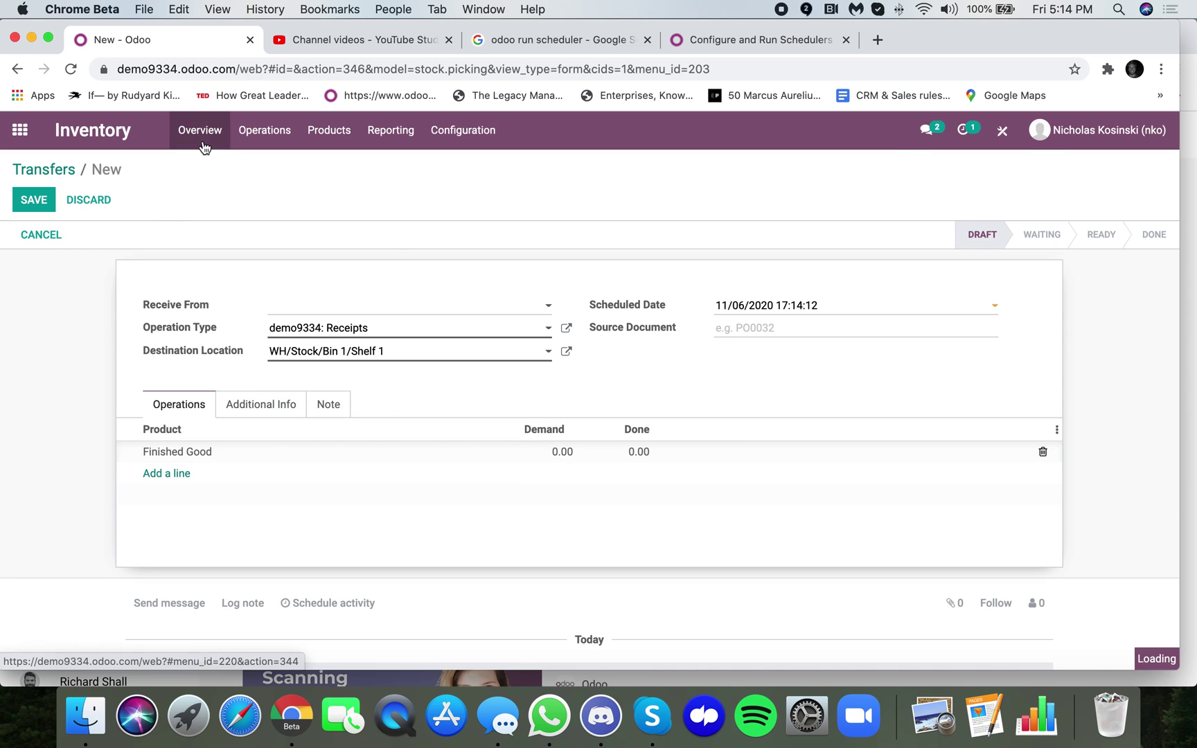
{"action": "left_click", "coordinate": [342, 242]}
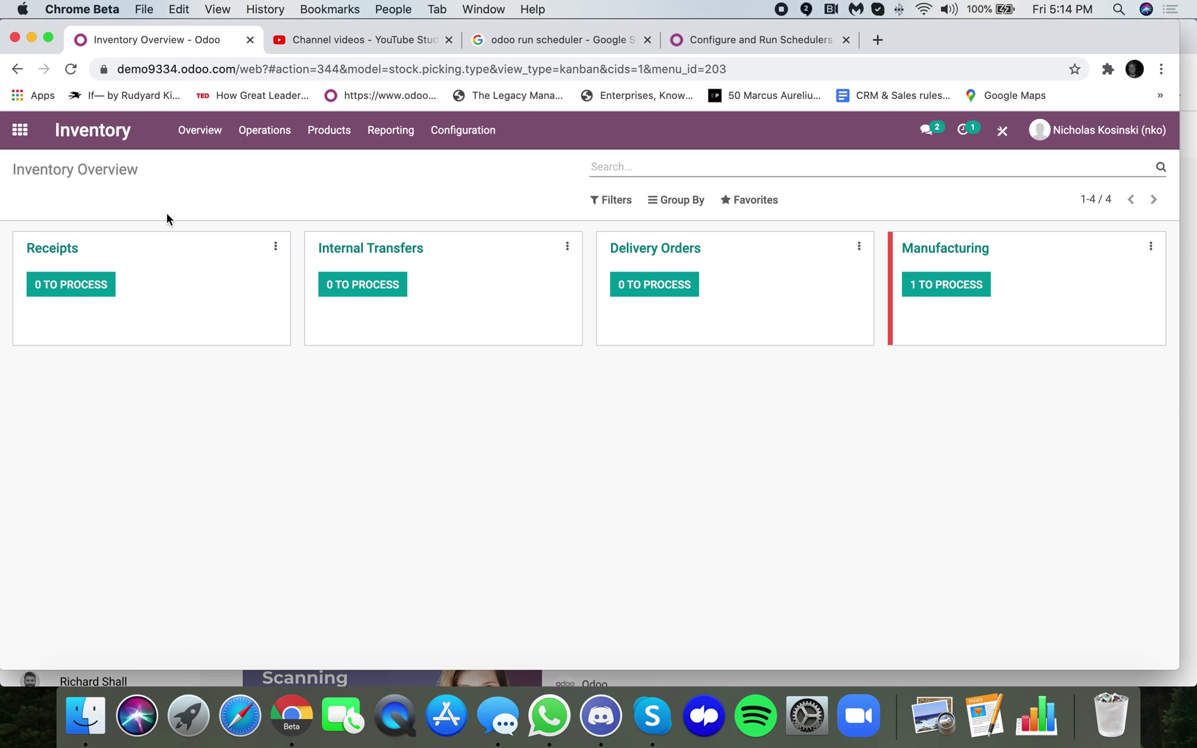
Start a new planned receipt from the Receipts card and check its WH/Stock destination
{"action": "left_click", "coordinate": [275, 246]}
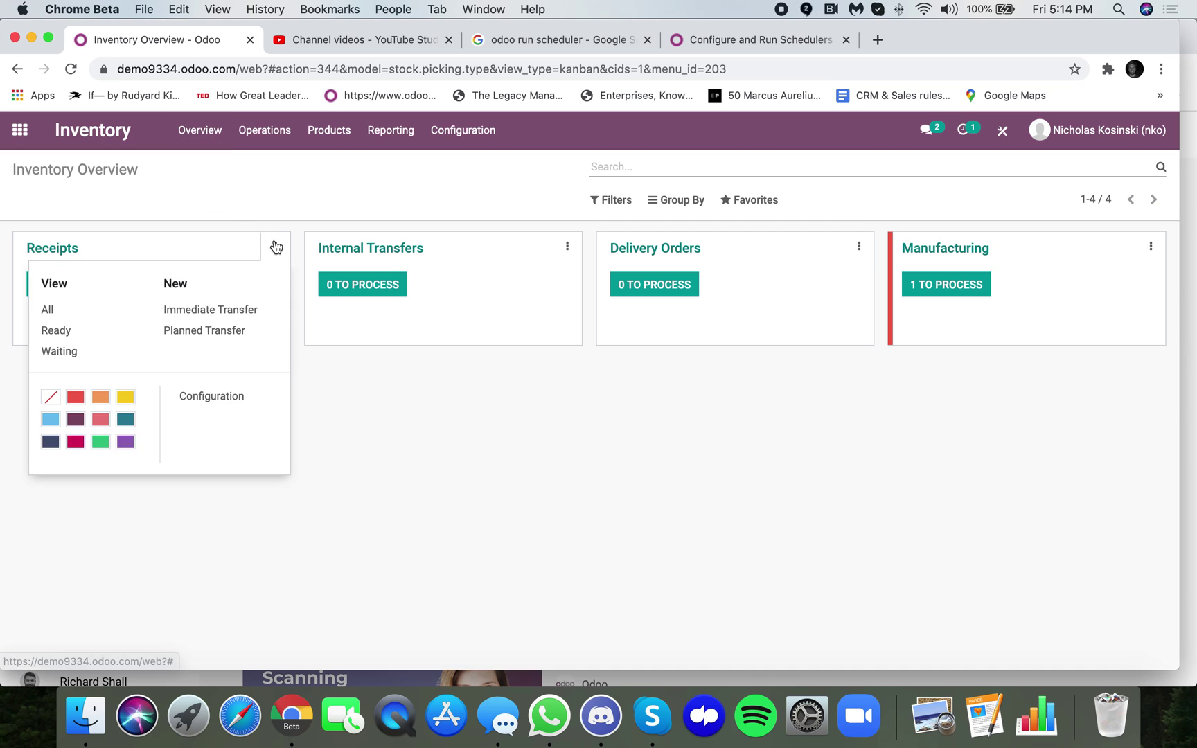
{"action": "left_click", "coordinate": [238, 332]}
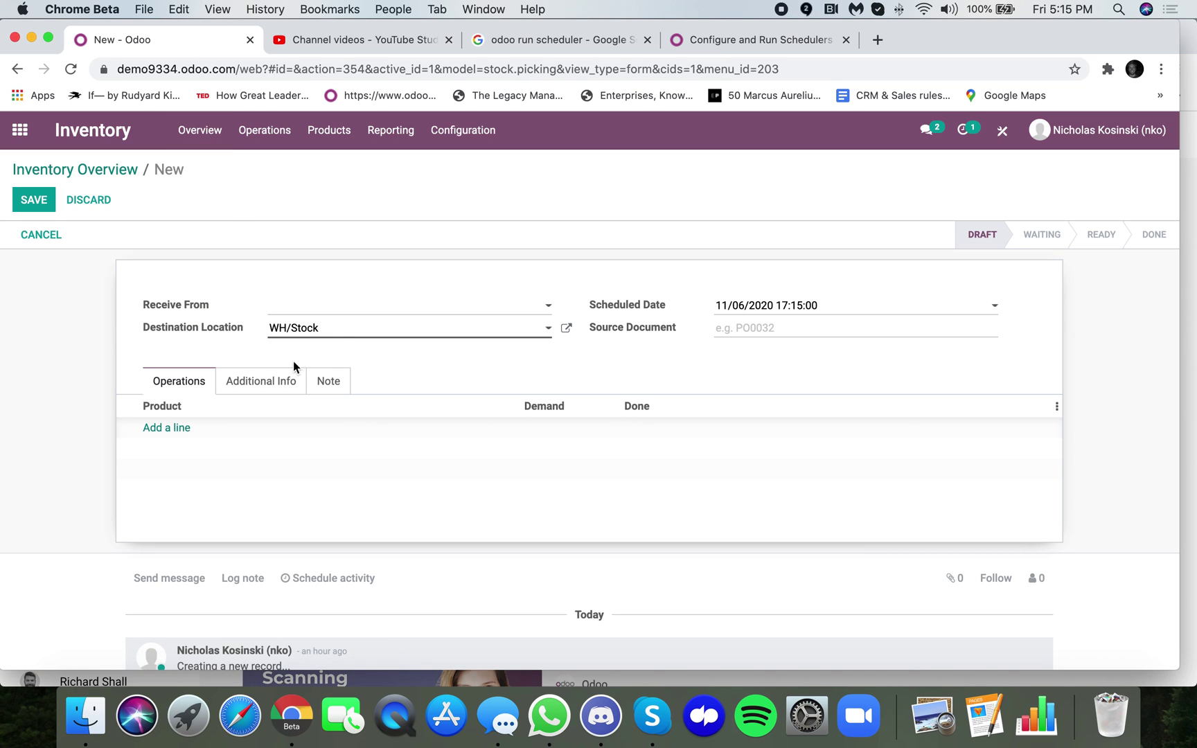
{"action": "left_click", "coordinate": [172, 431]}
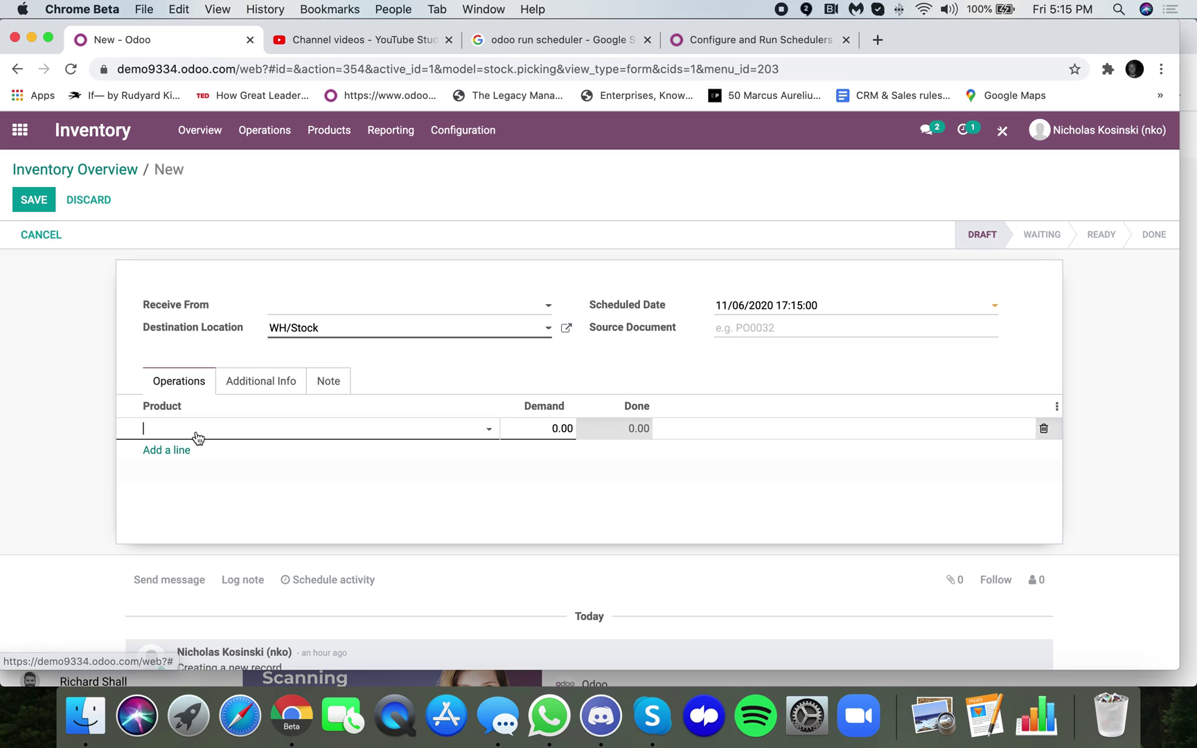
{"action": "left_click", "coordinate": [1056, 407]}
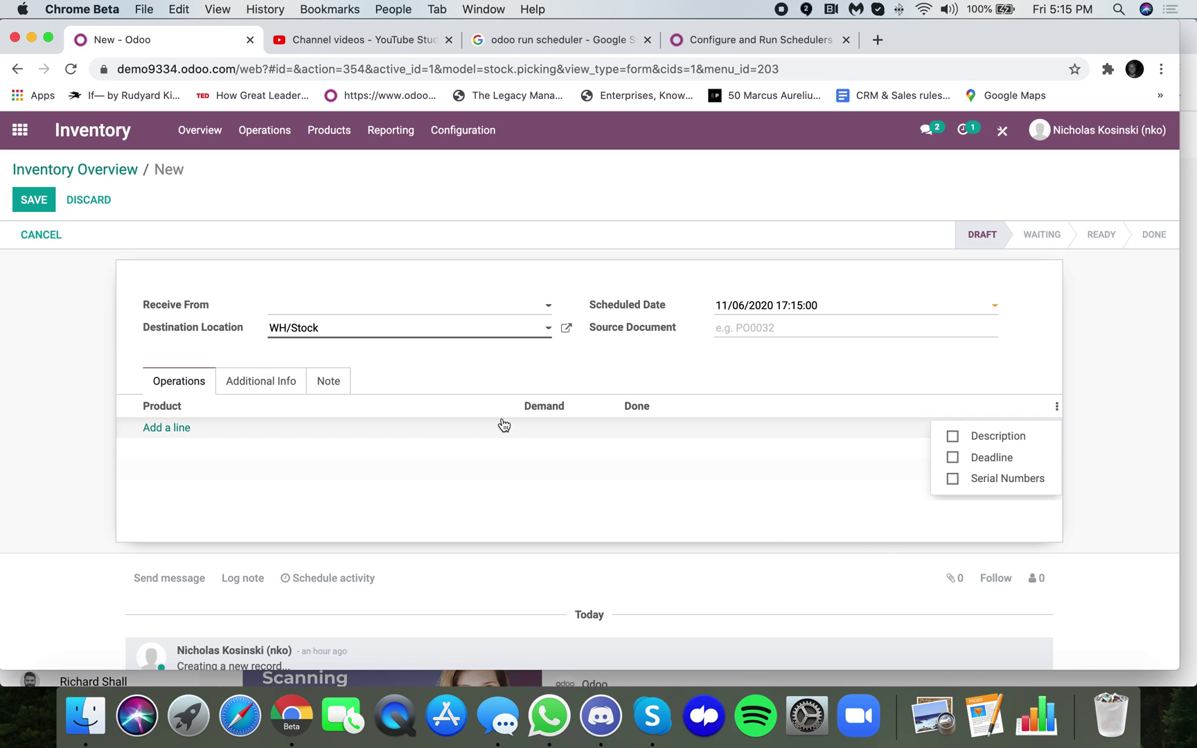
{"action": "left_click", "coordinate": [90, 436]}
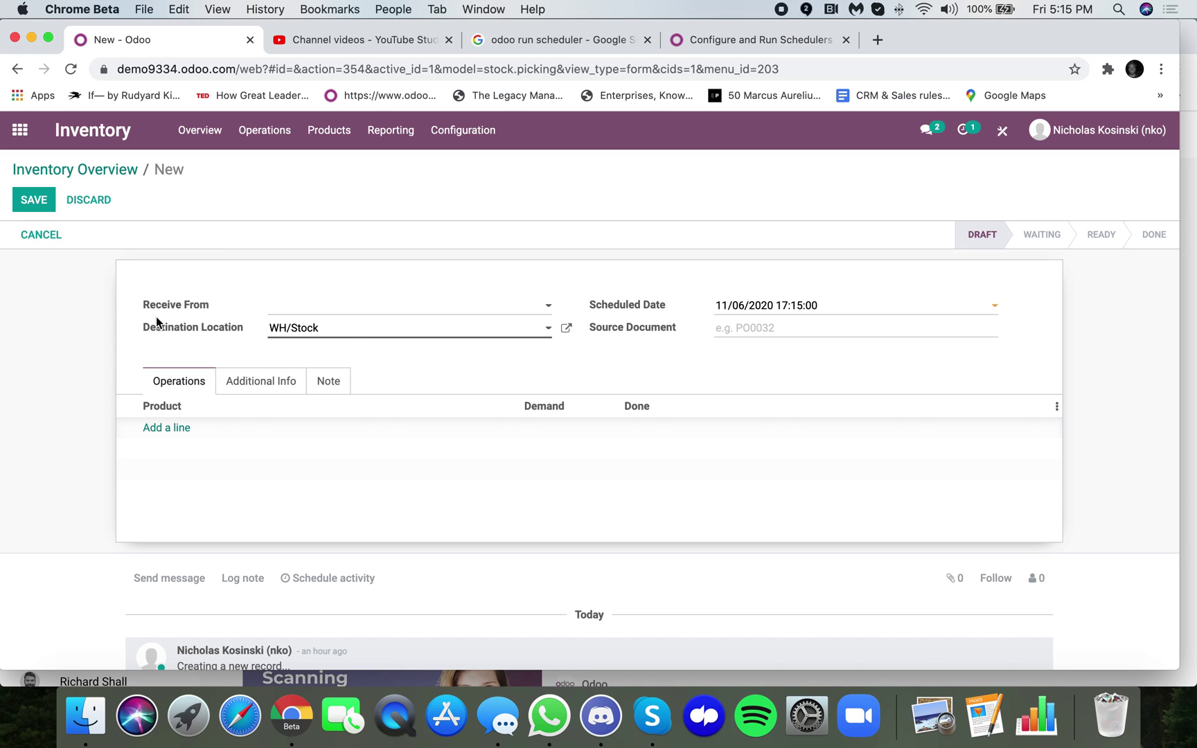
{"action": "left_click_drag", "start_coordinate": [353, 339], "coordinate": [228, 315]}
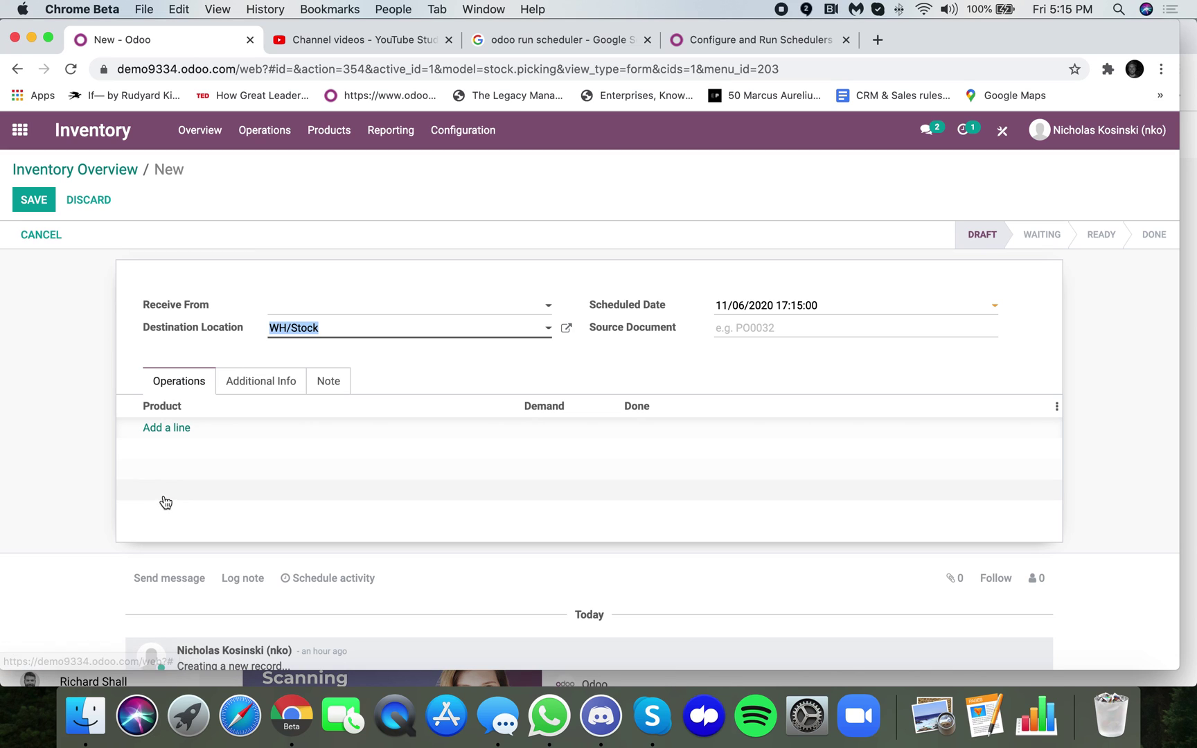
Add a Finished Good line with a demand of 10.00 and save the receipt
{"action": "left_click", "coordinate": [152, 437]}
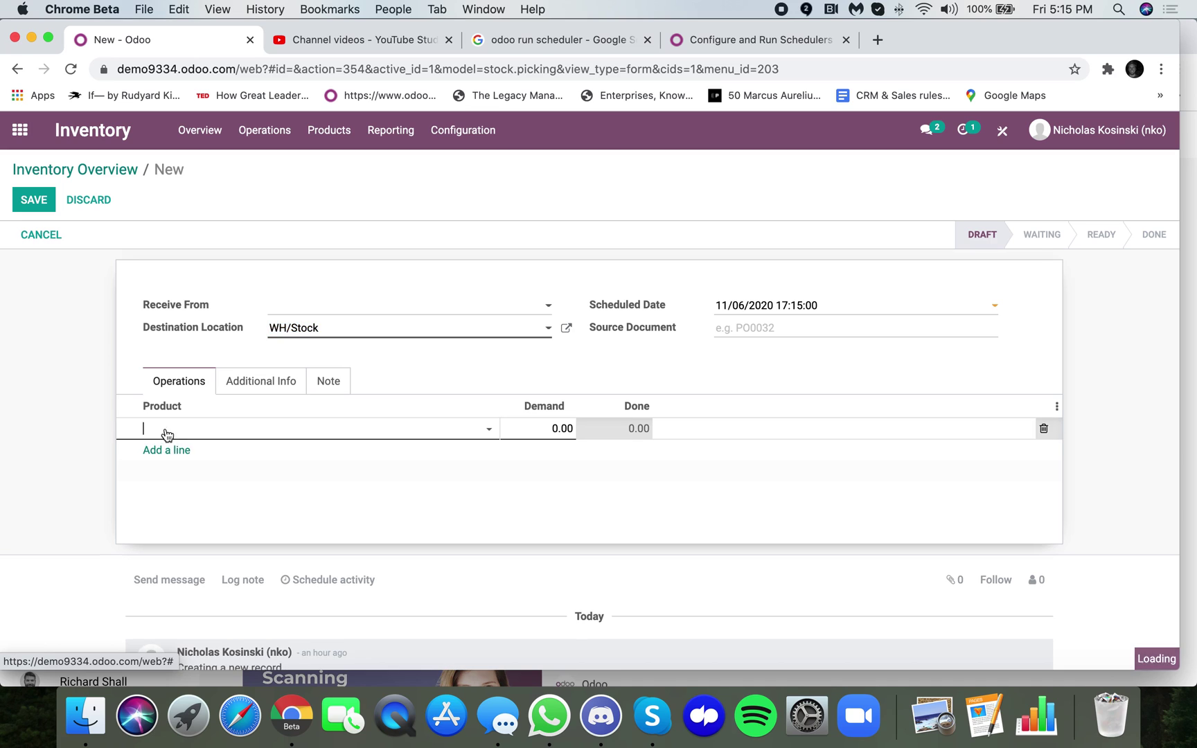
{"action": "left_click", "coordinate": [205, 491]}
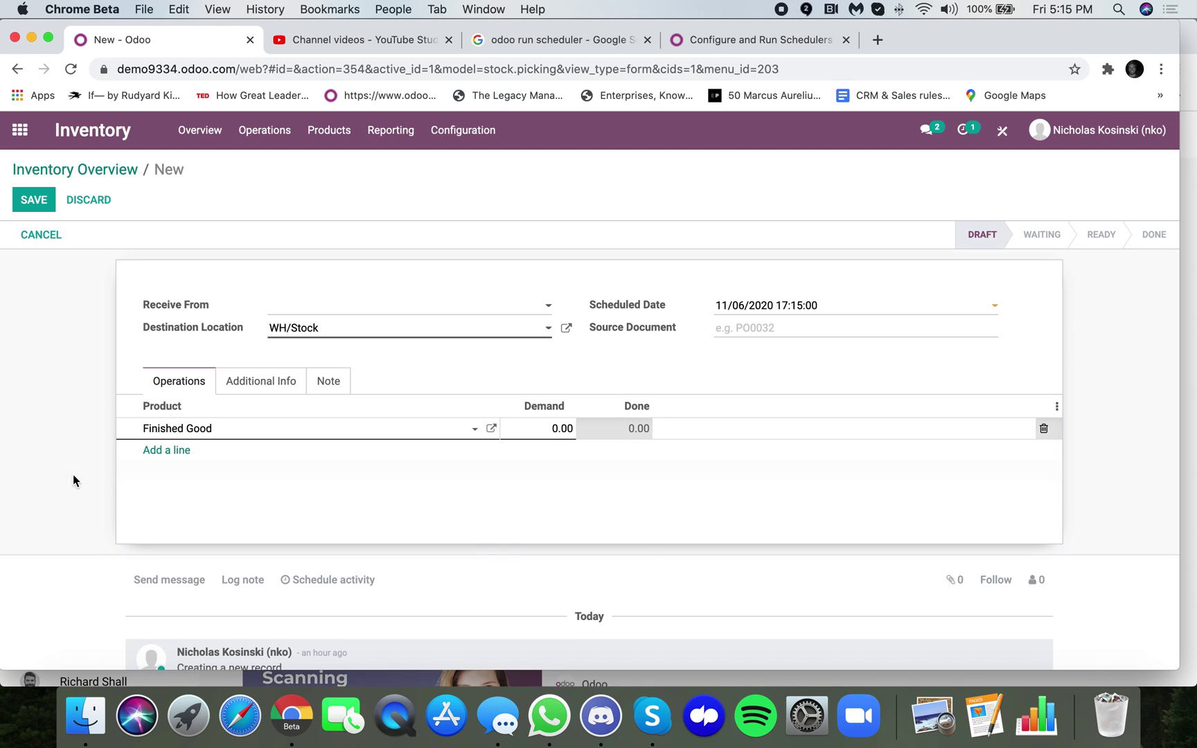
{"action": "left_click", "coordinate": [52, 474]}
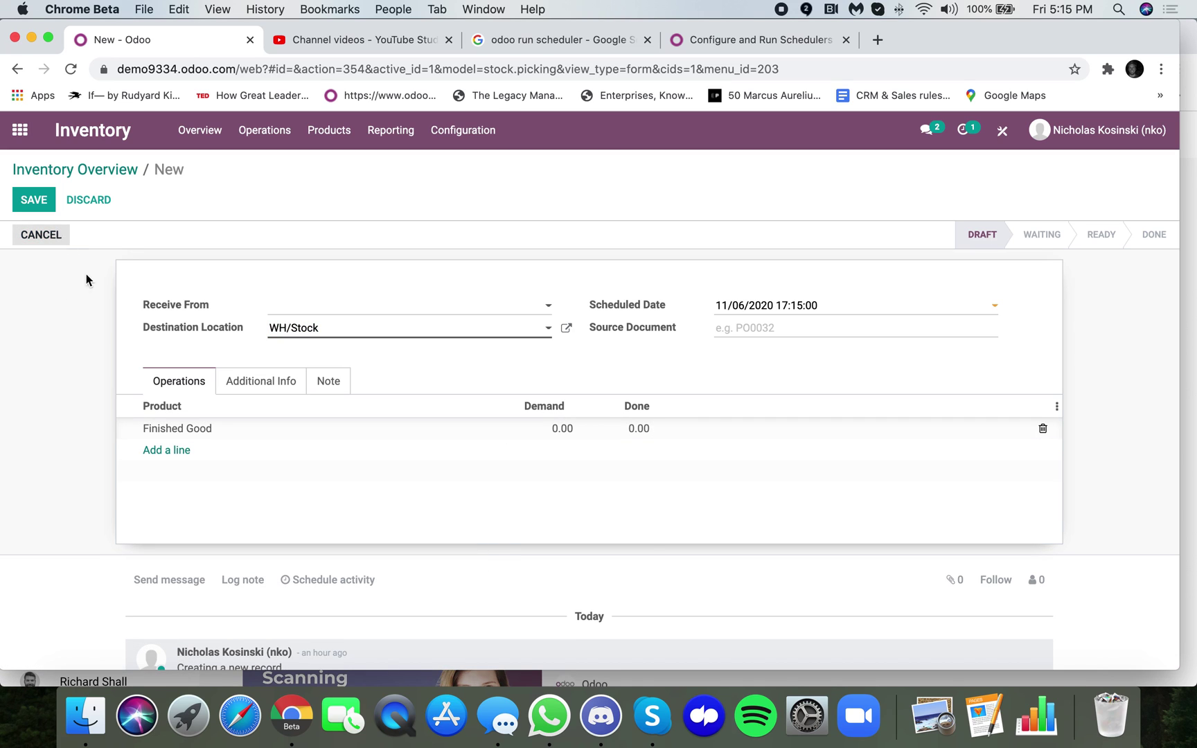
{"action": "left_click", "coordinate": [549, 435]}
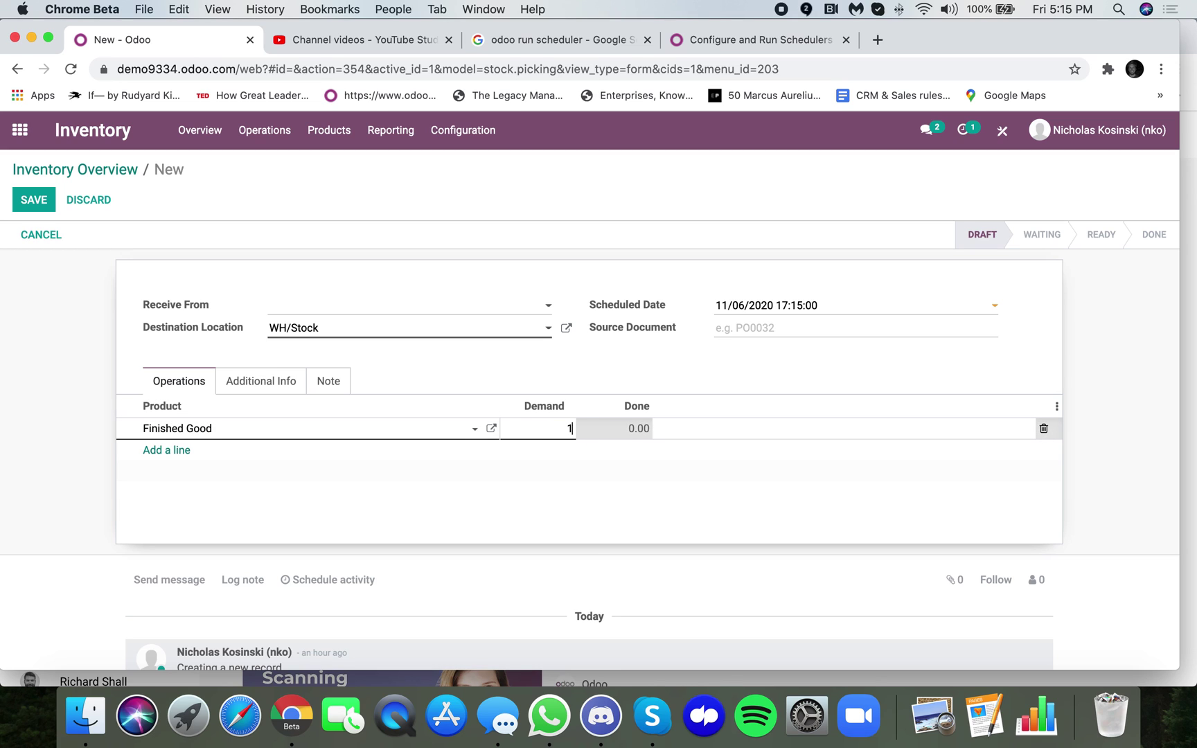
{"action": "type", "text": "10"}
{"action": "left_click", "coordinate": [548, 388]}
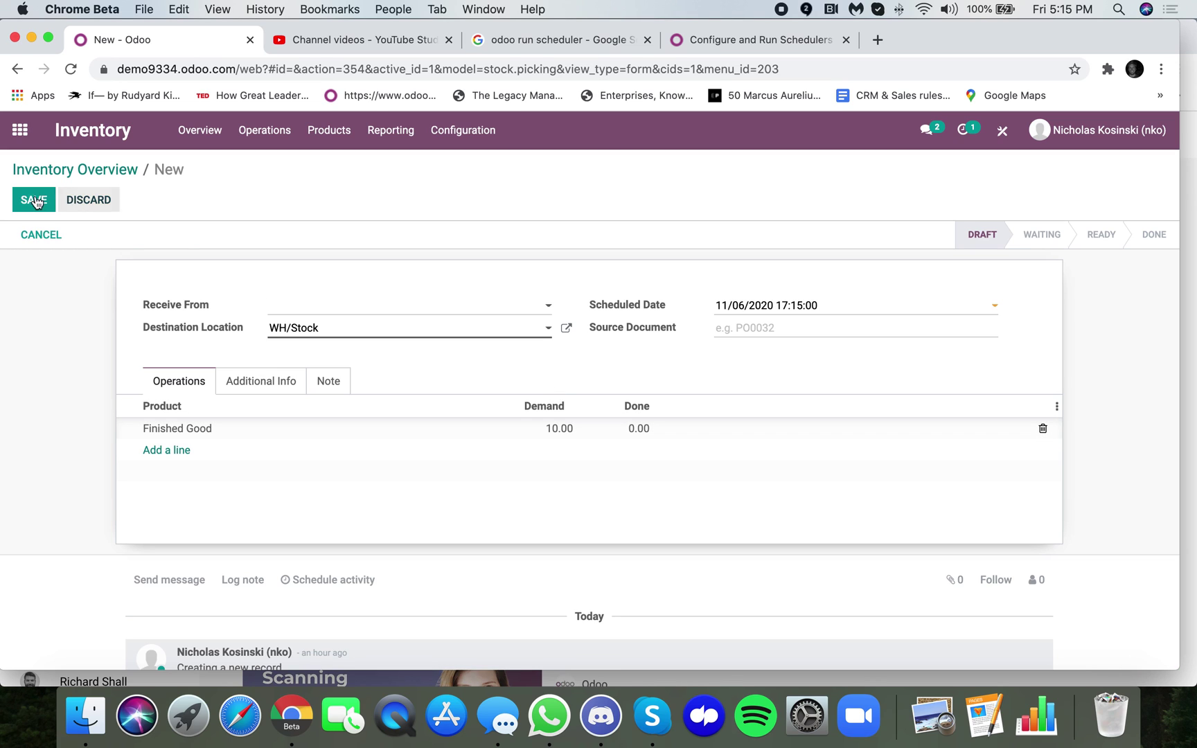
{"action": "left_click", "coordinate": [30, 200]}
Reopen receipt WH/IN/00003, check the Finished Good demand, and save it again
{"action": "left_click", "coordinate": [29, 200]}
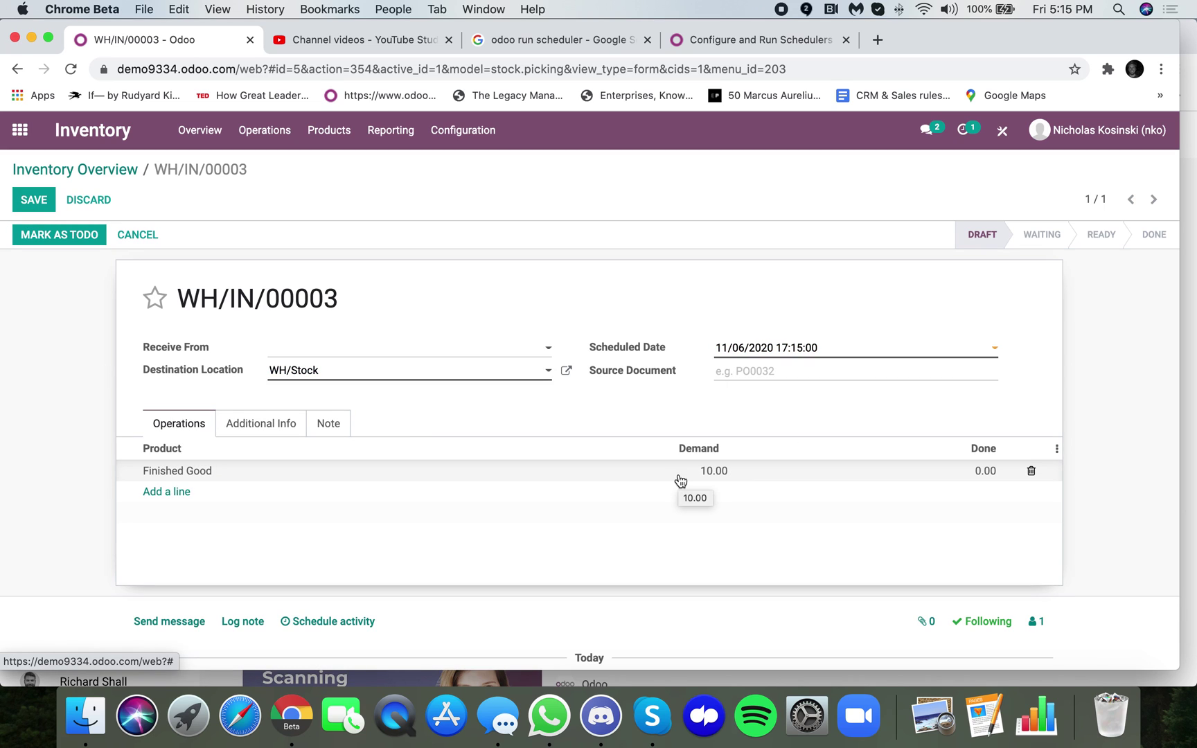
{"action": "left_click", "coordinate": [680, 476]}
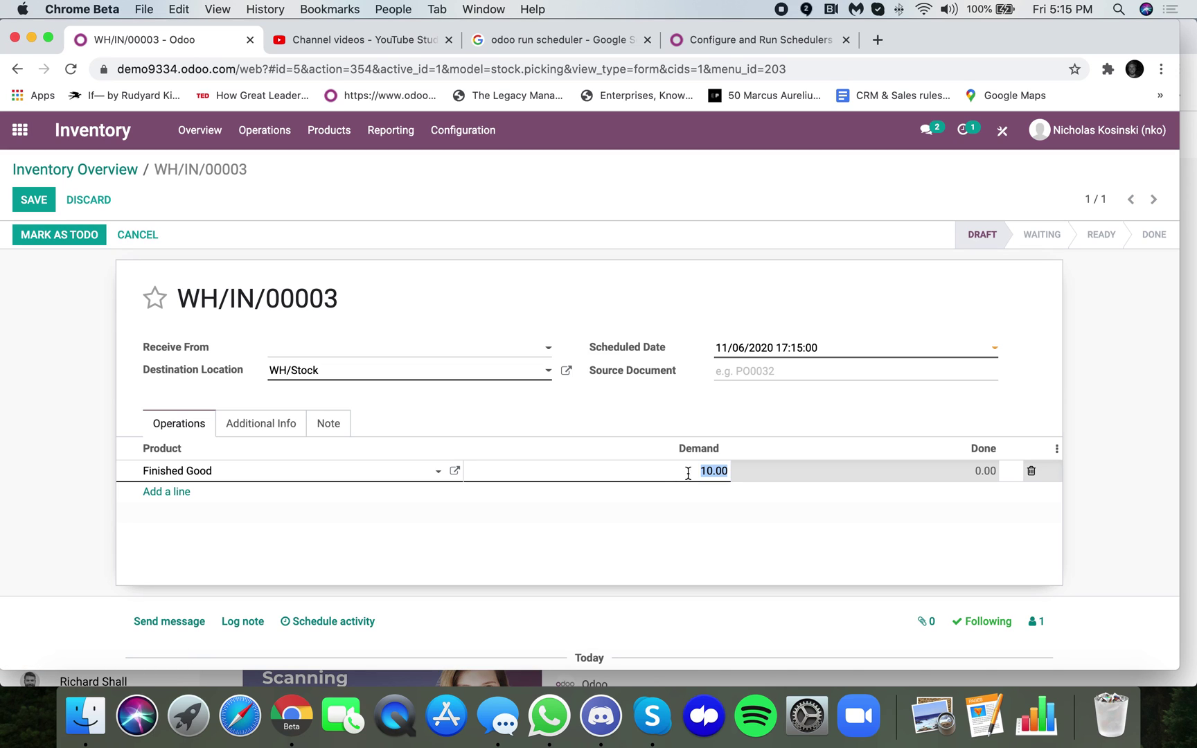
{"action": "left_click", "coordinate": [33, 200]}
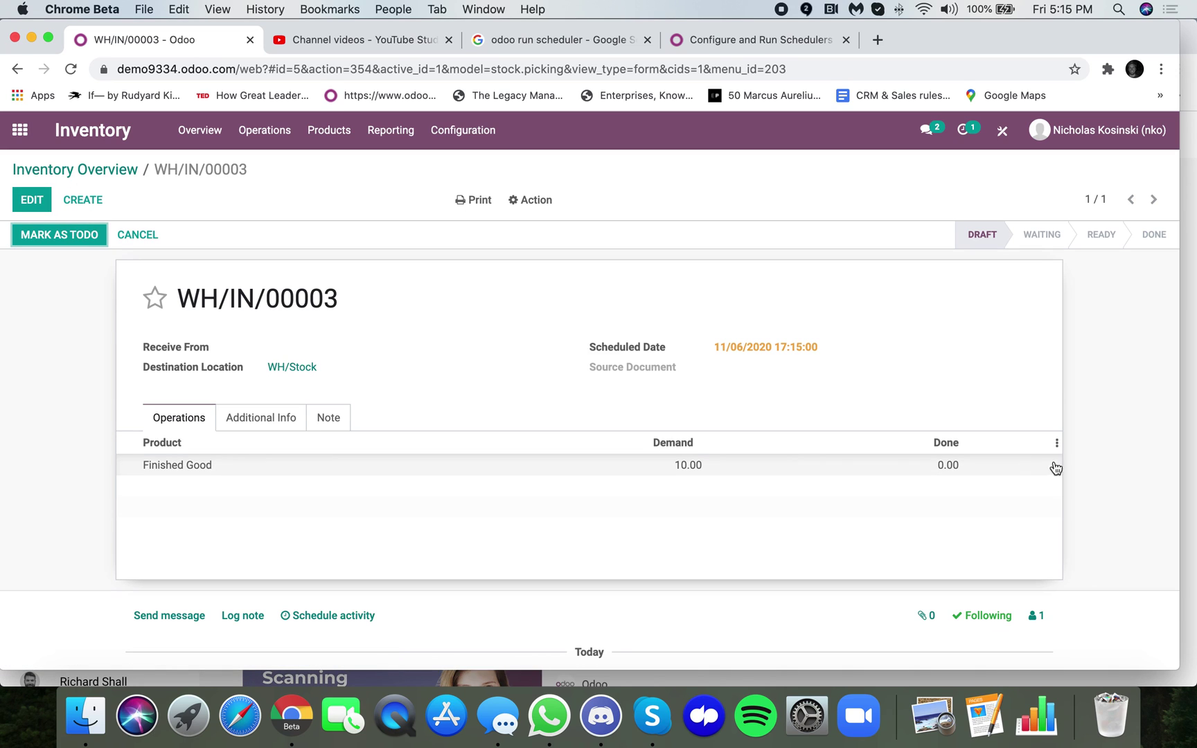
Review the Inventory locations list, then return to the main apps menu
{"action": "left_click", "coordinate": [457, 138]}
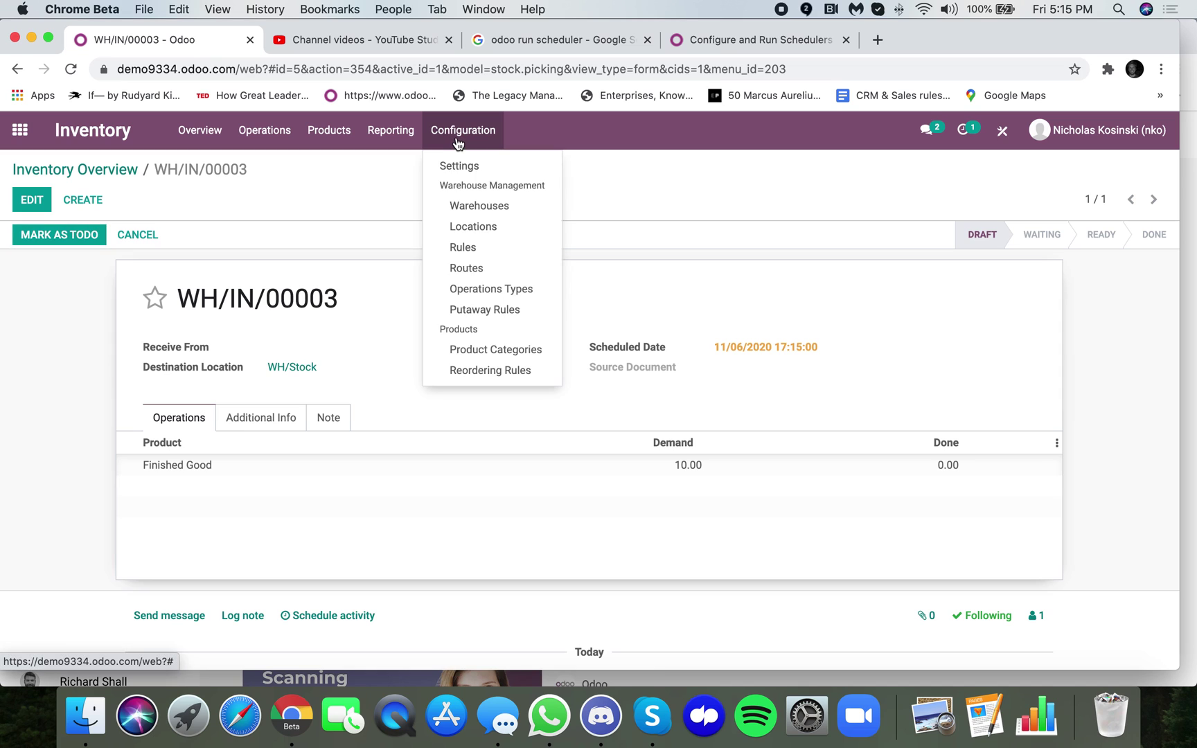
{"action": "left_click", "coordinate": [484, 229]}
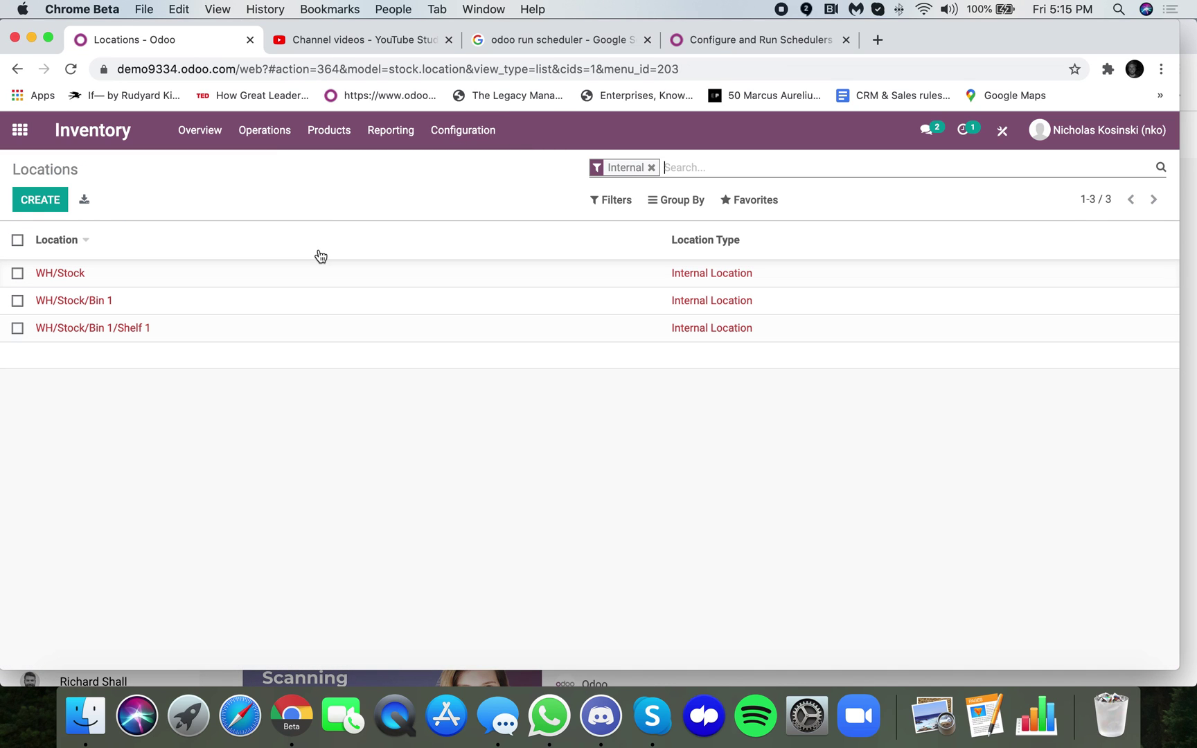
{"action": "left_click", "coordinate": [17, 130]}
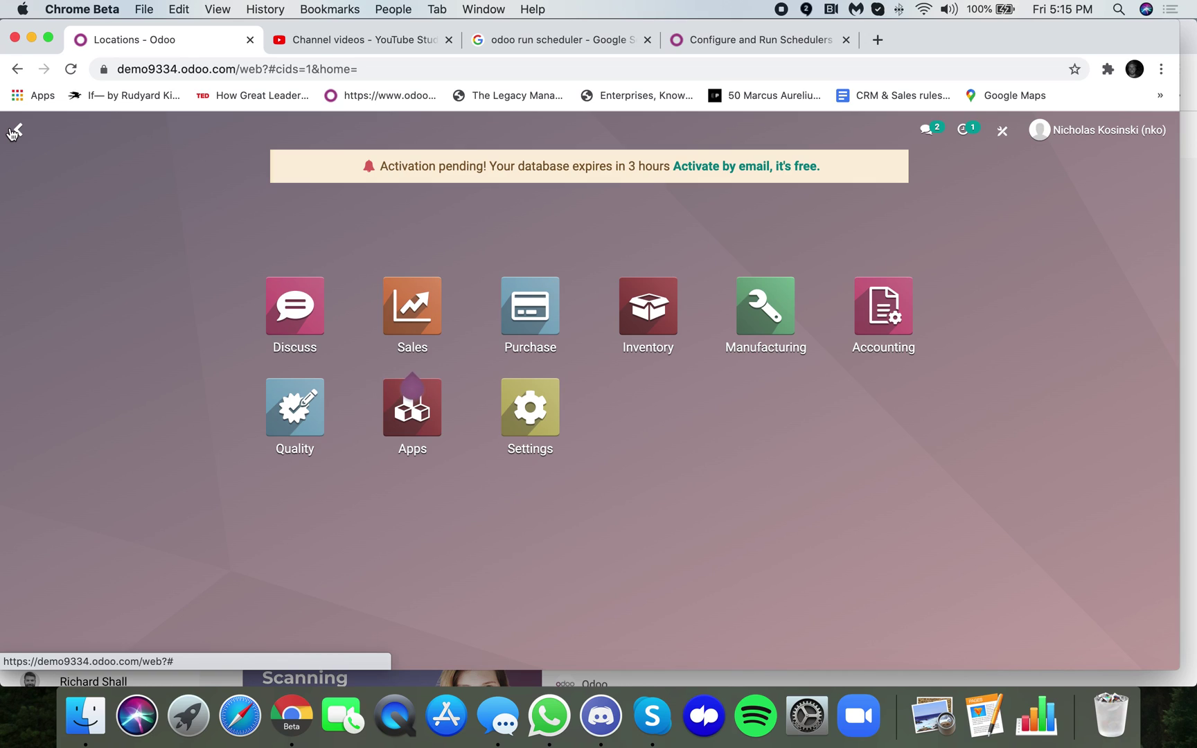